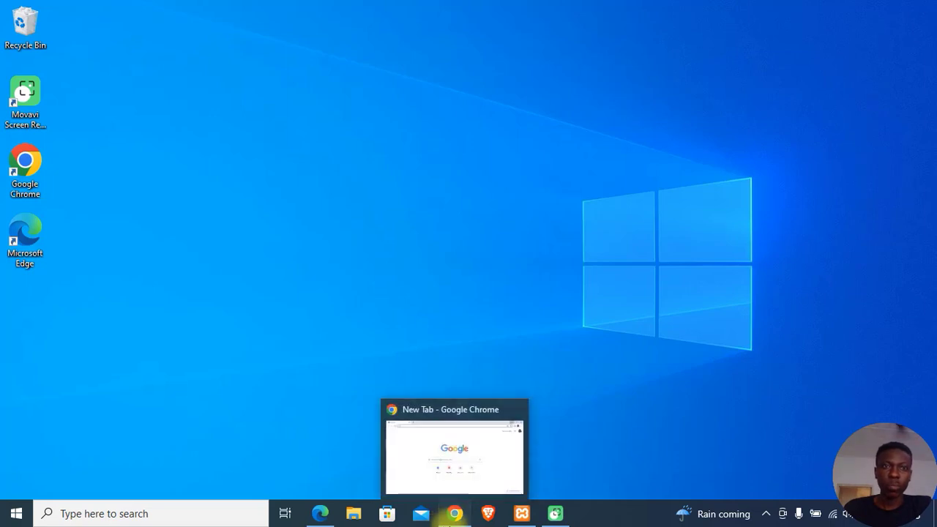
Step: Load wordpress.org in Chrome and scroll through its homepage
click(447, 516)
click(277, 37)
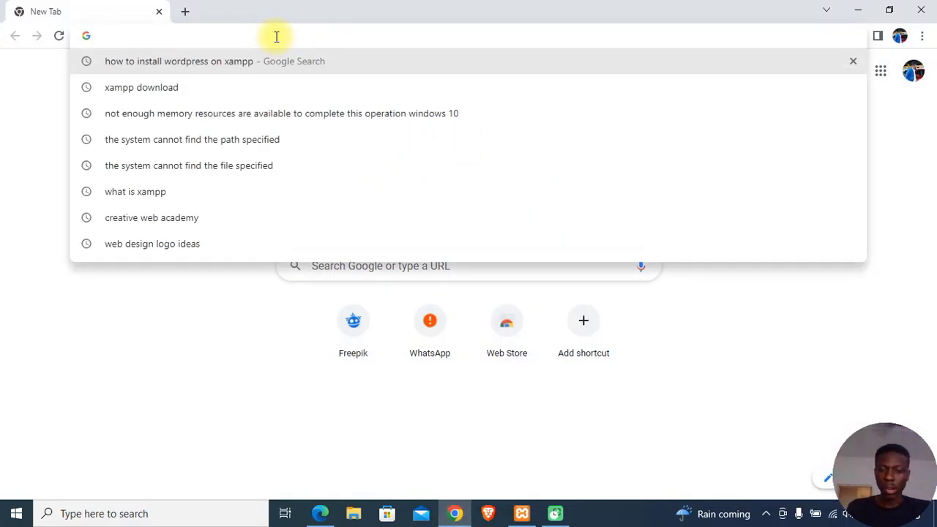
text(wor)
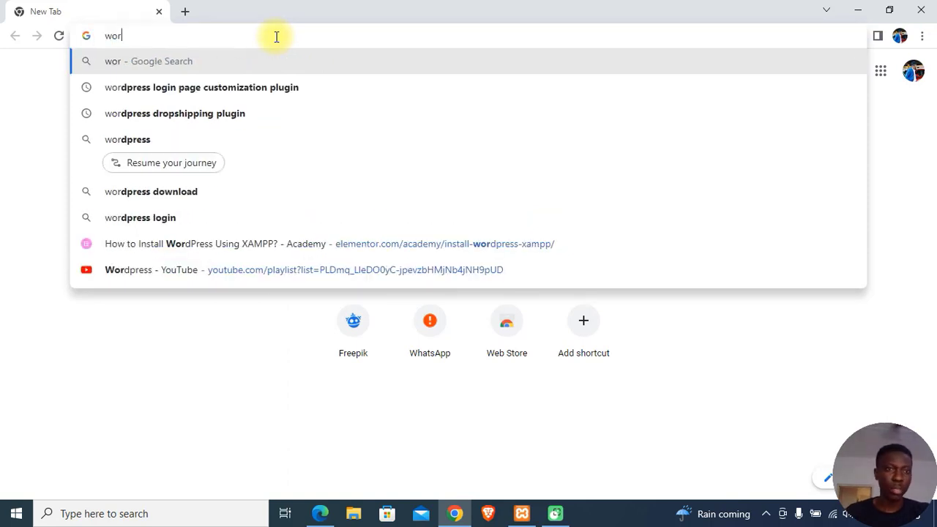
text(d)
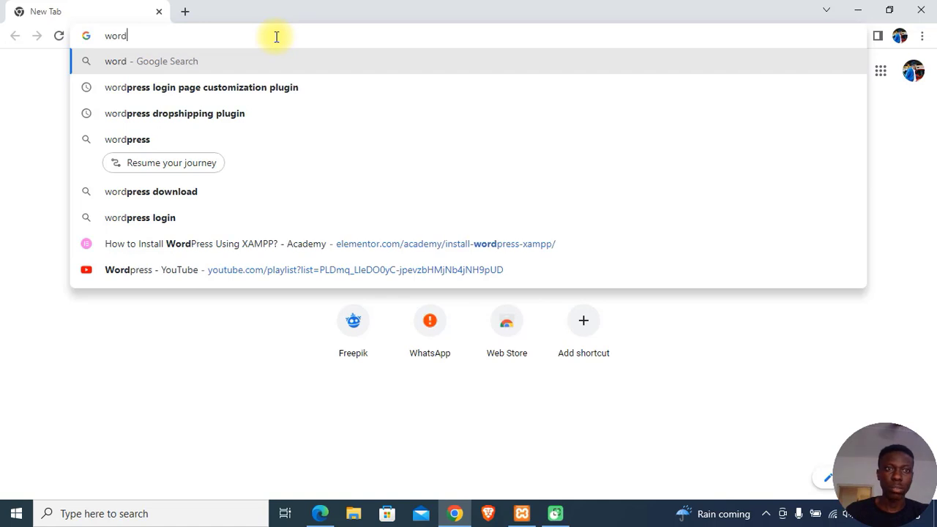
text(press)
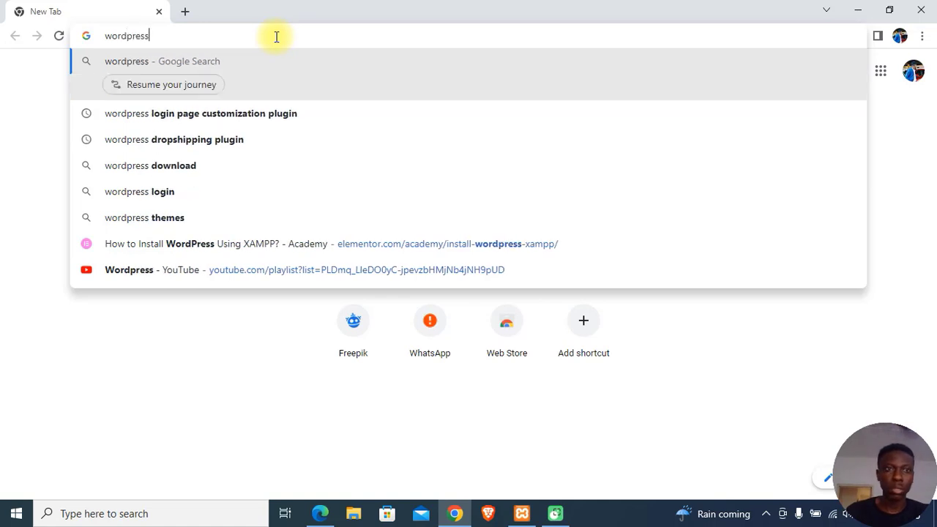
text(.org)
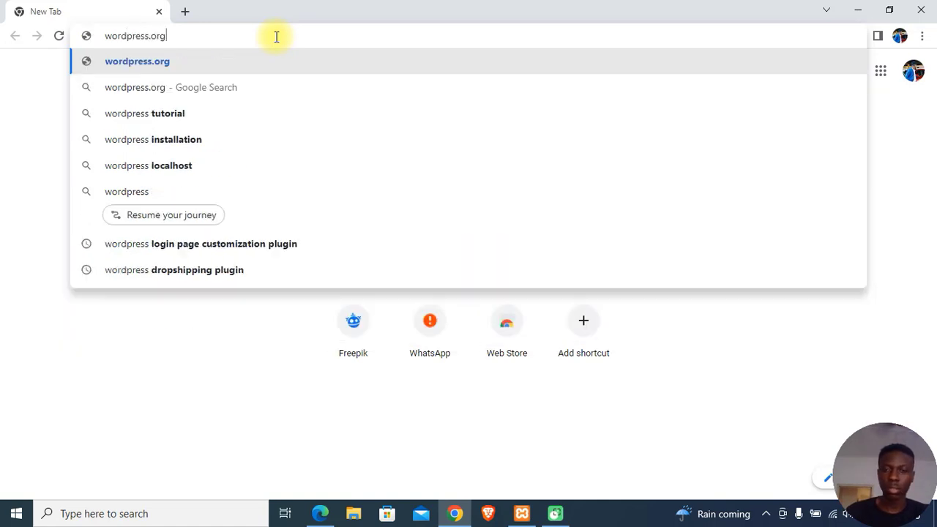
key(Return)
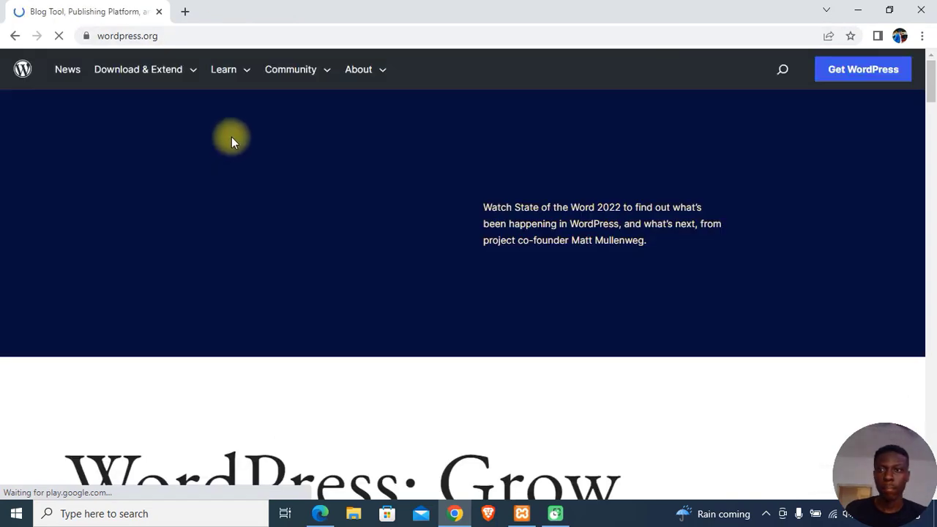
scroll(568, 137, down, 5)
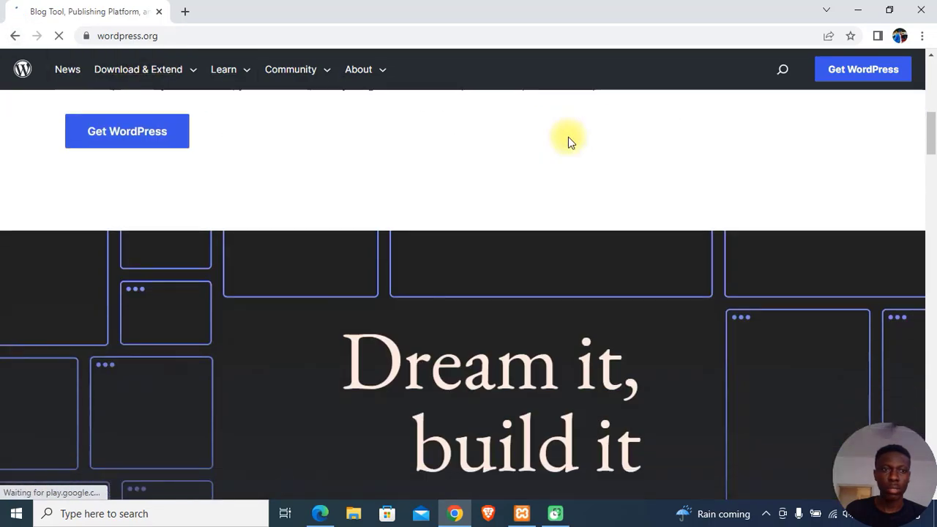
scroll(568, 137, down, 1)
scroll(568, 136, up, 3)
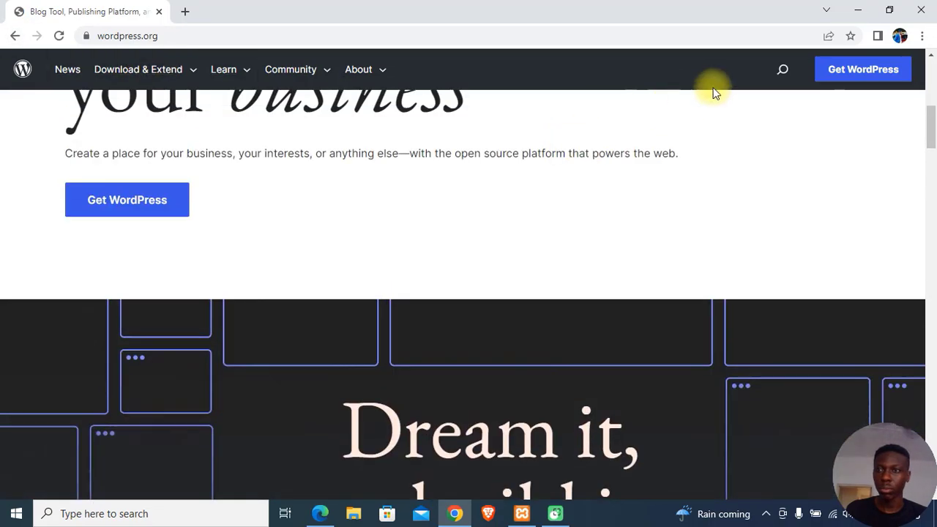
Step: Go to Get WordPress and download the WordPress 6.1.1 package
click(862, 75)
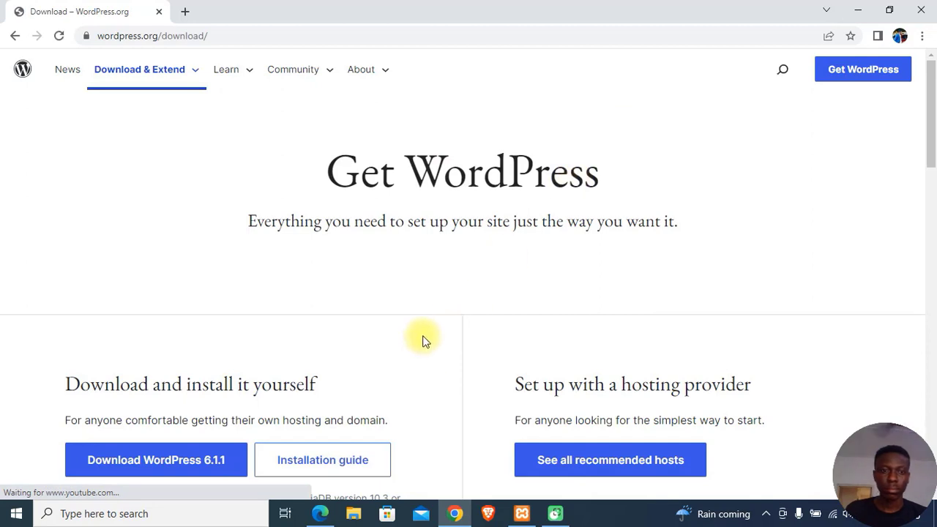
scroll(309, 359, down, 1)
scroll(176, 359, down, 2)
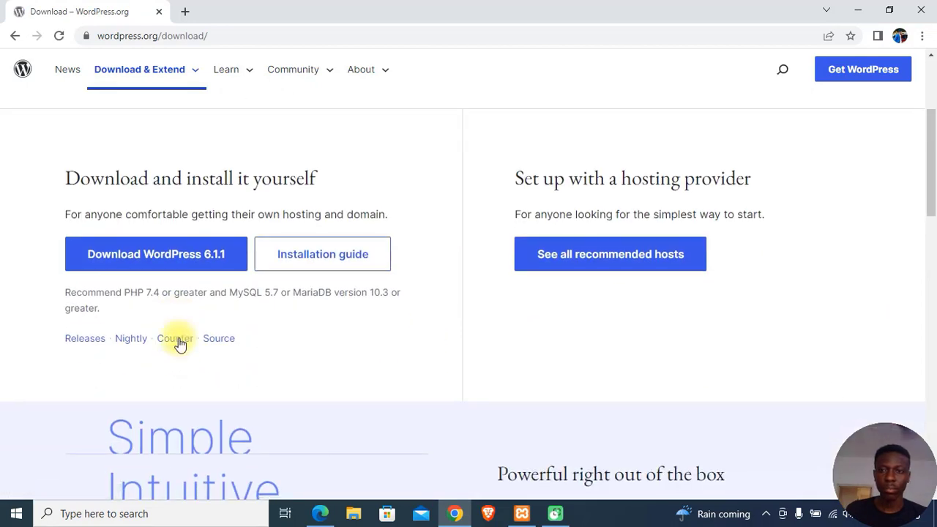
click(173, 251)
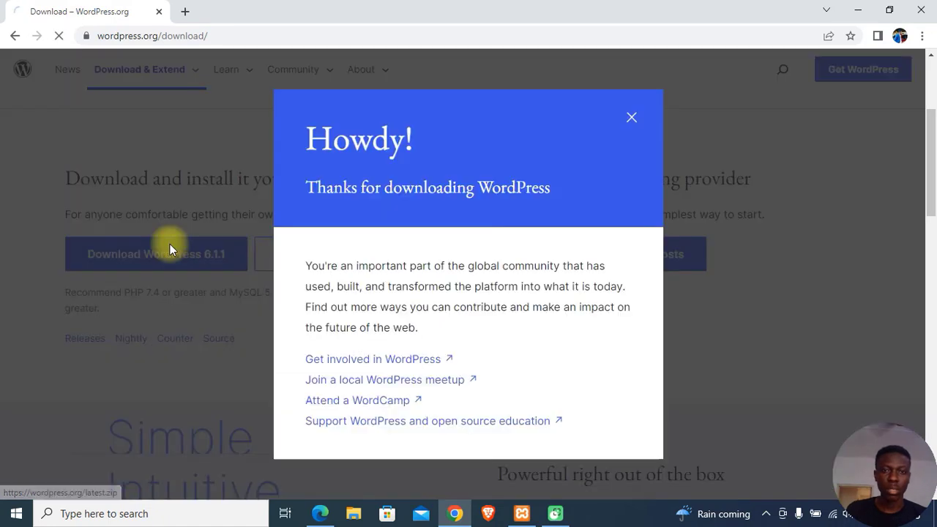
Step: Dismiss the thanks-for-downloading message and check the wordpress-6.1.1.zip download's options
scroll(492, 251, down, 2)
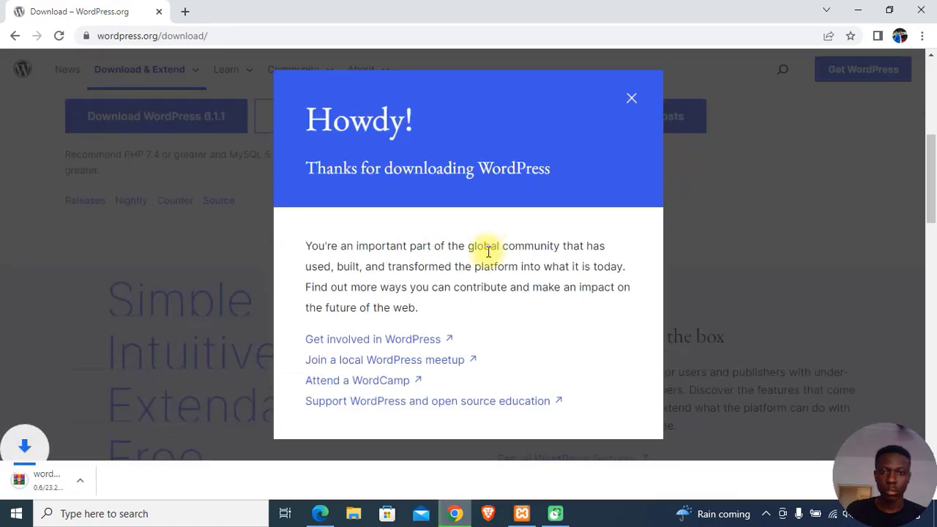
scroll(489, 251, down, 1)
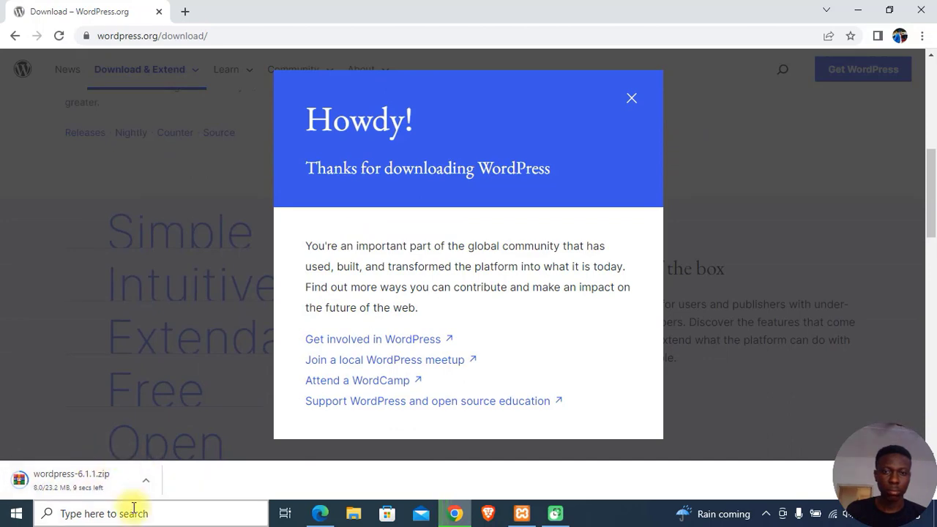
click(632, 99)
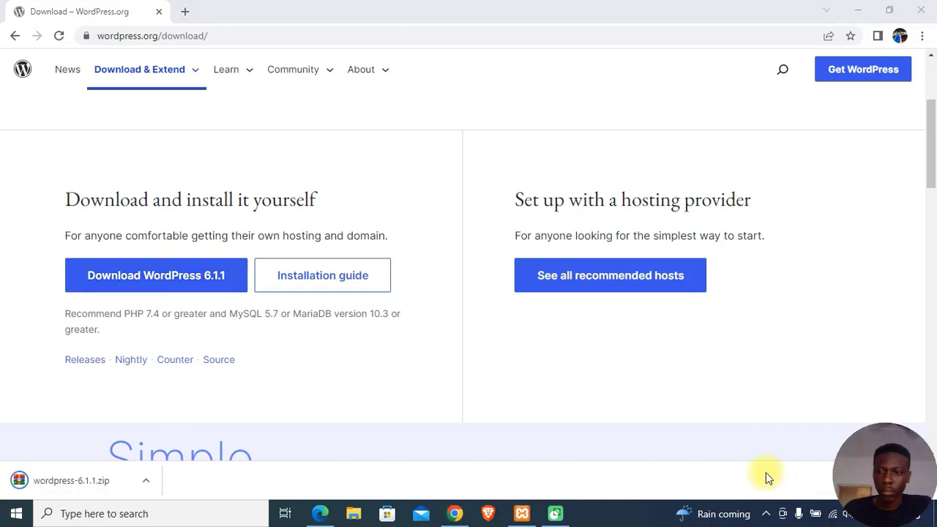
click(146, 479)
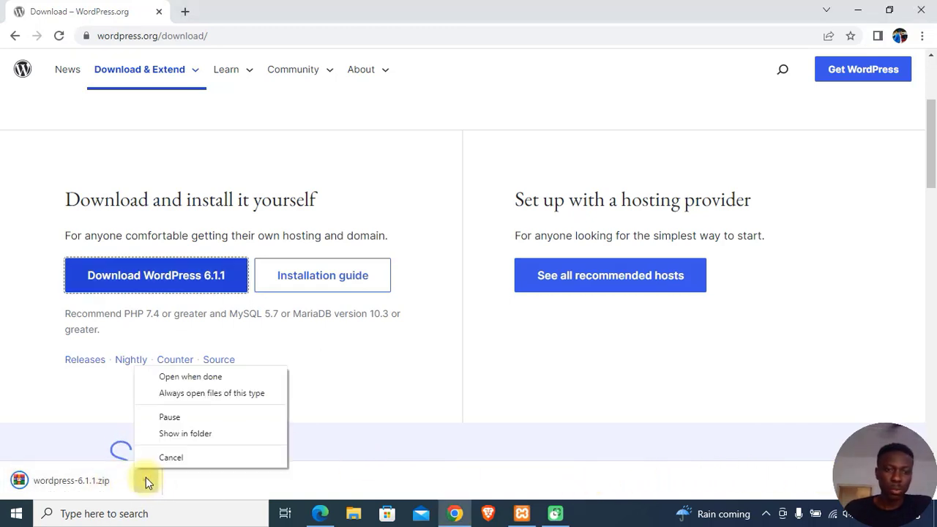
click(175, 433)
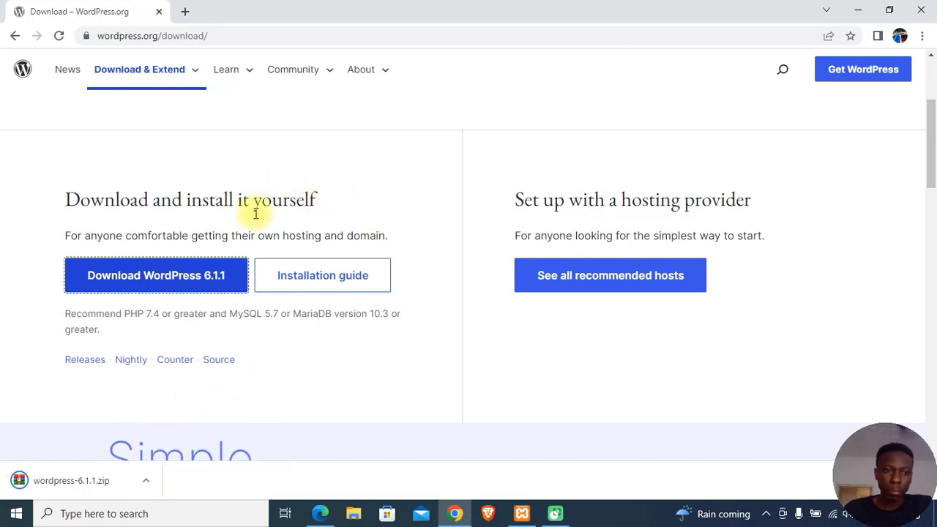
click(146, 481)
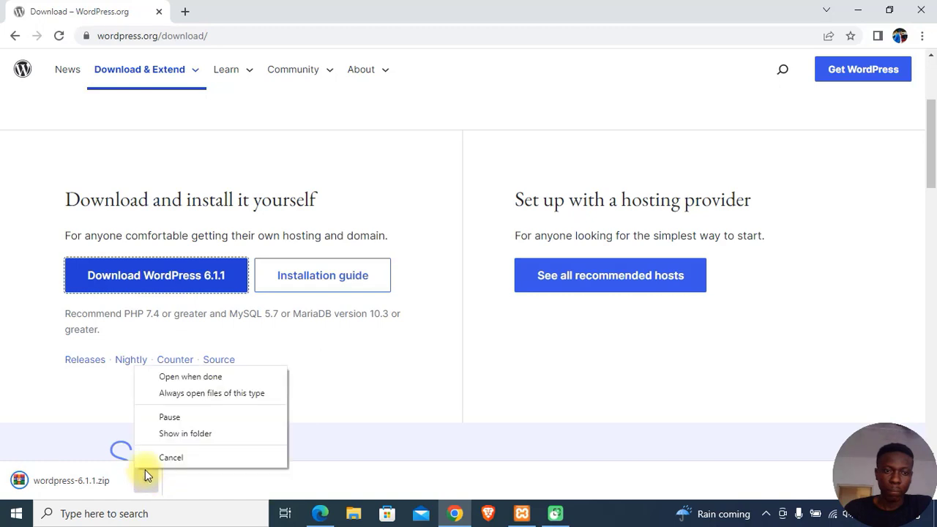
click(176, 432)
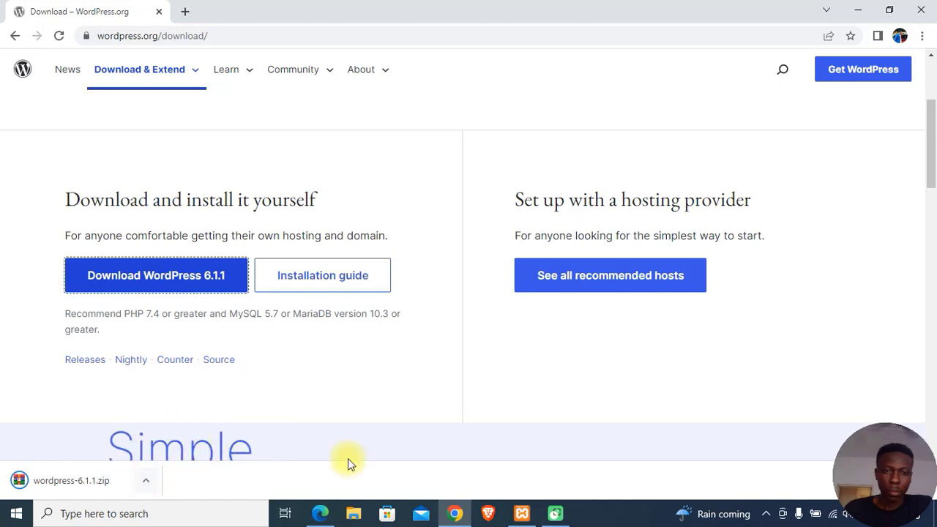
Step: Extract wordpress-6.1.1.zip in Downloads to a wordpress-6.1.1 folder and open that folder
click(354, 513)
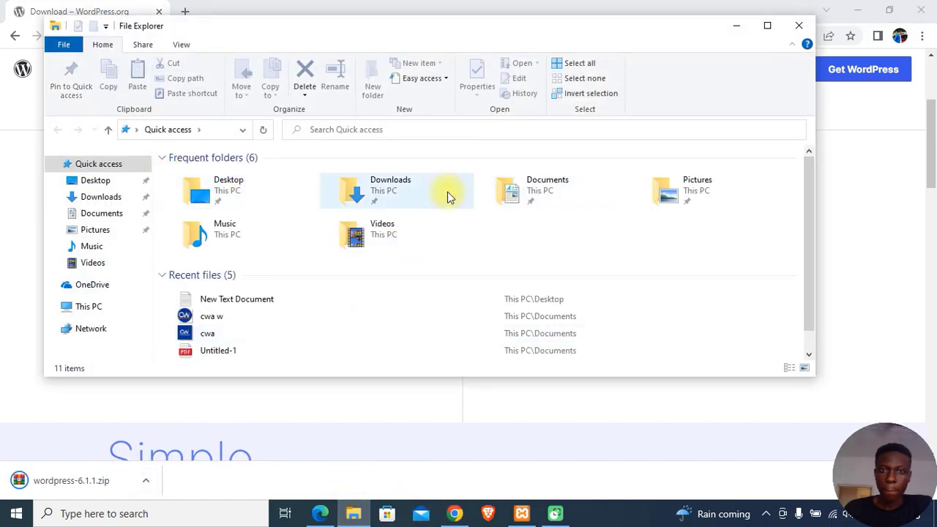
double_click(420, 194)
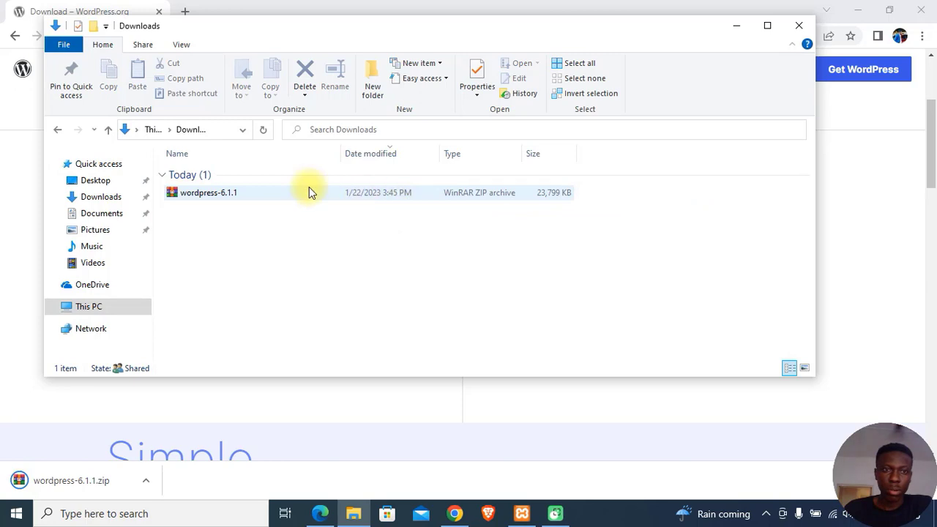
right_click(238, 194)
click(224, 193)
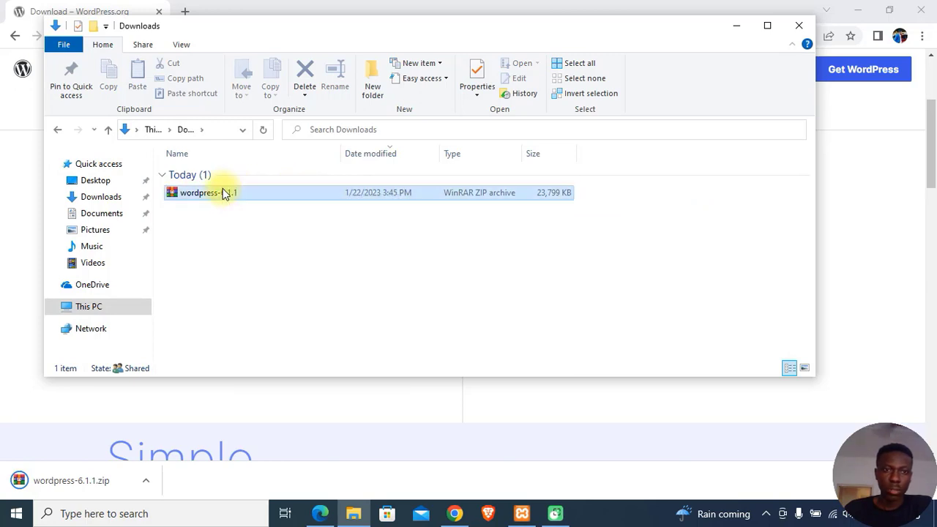
click(224, 192)
right_click(226, 197)
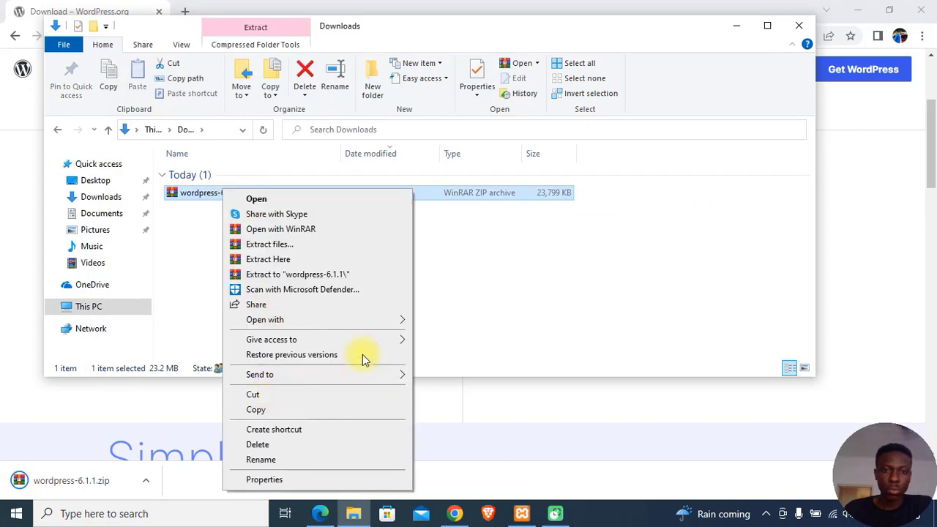
click(307, 275)
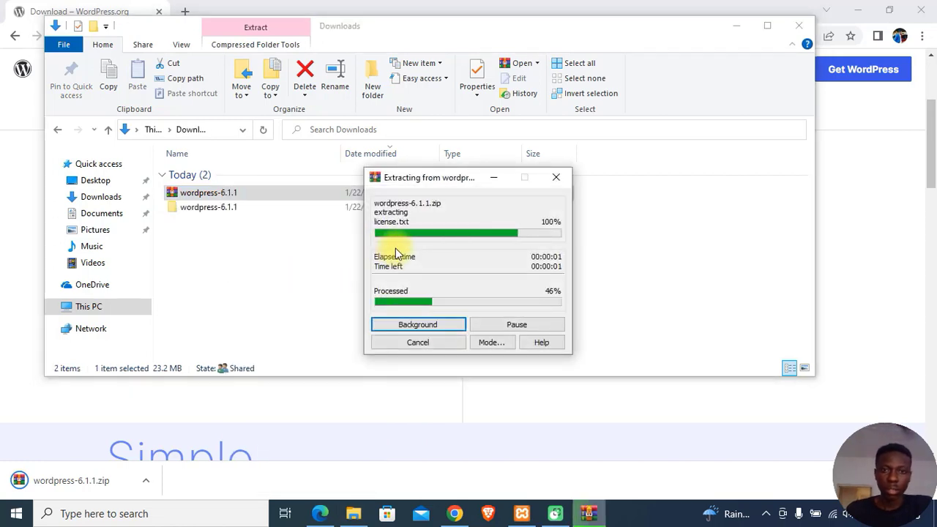
double_click(225, 209)
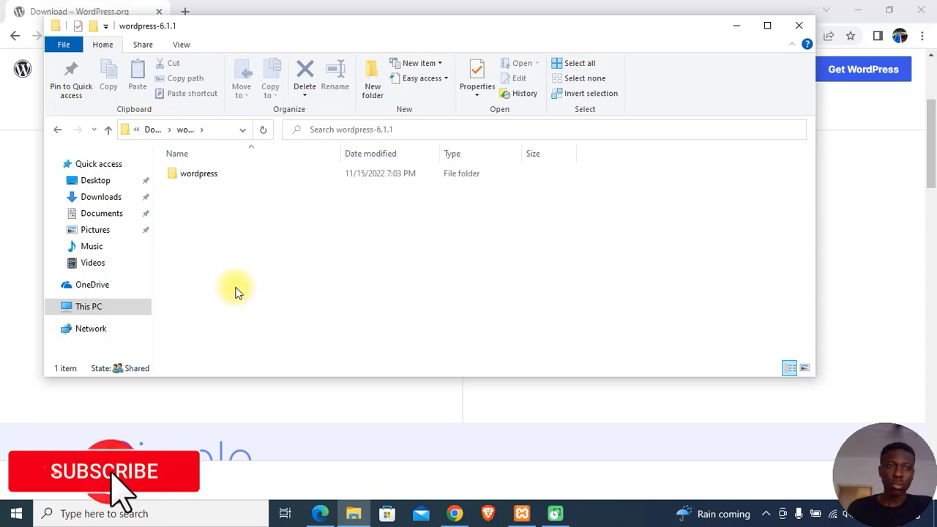
Step: Browse from This PC through Local Disk (C:) and xampp into the htdocs folder
click(101, 309)
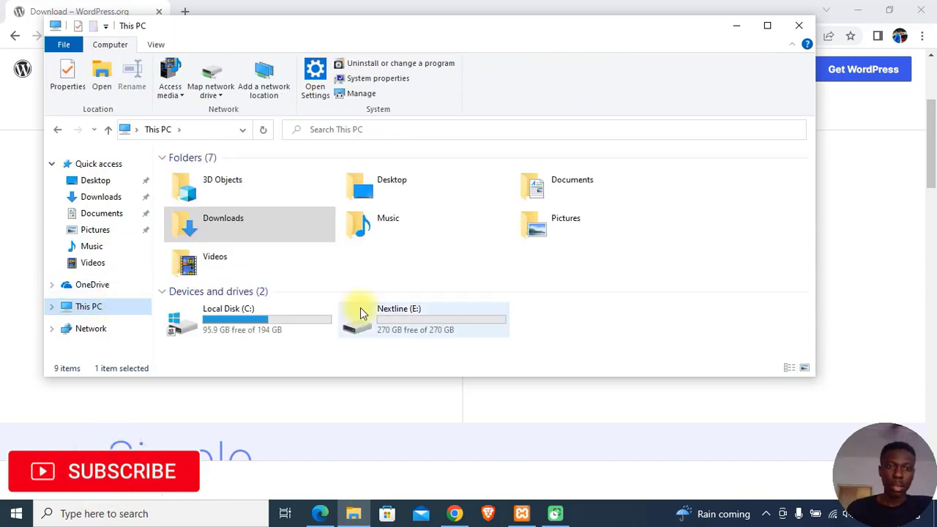
click(233, 326)
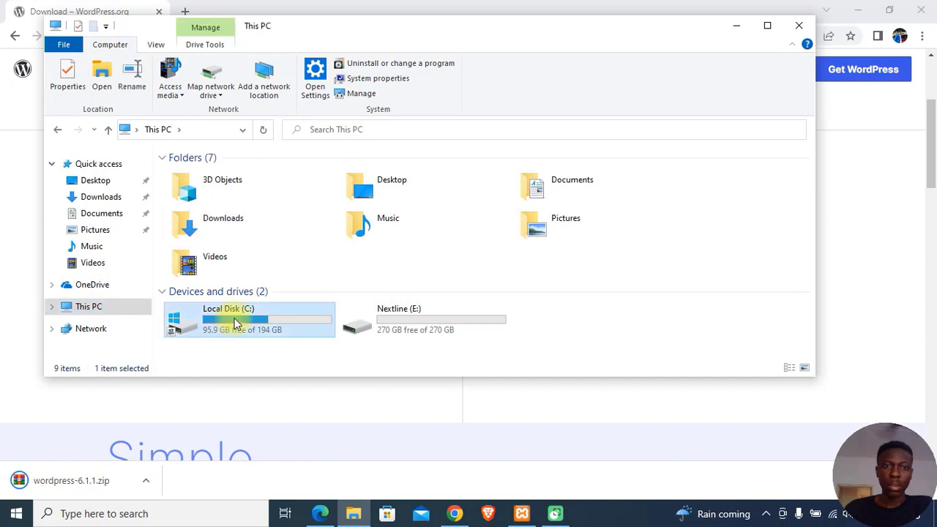
double_click(235, 326)
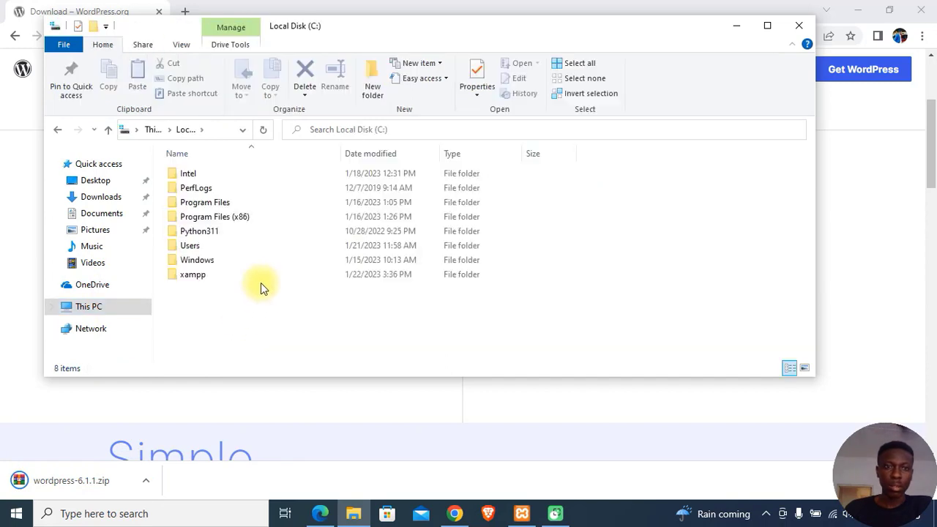
click(199, 276)
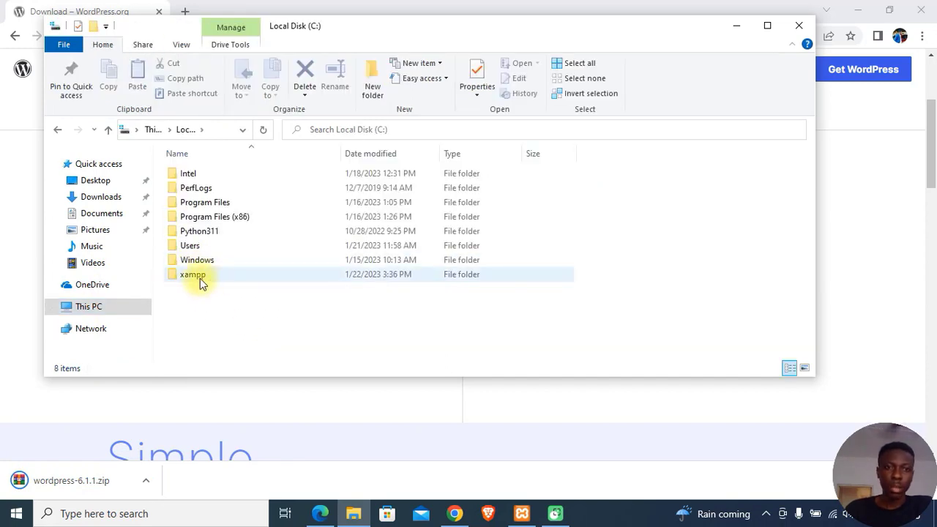
double_click(200, 278)
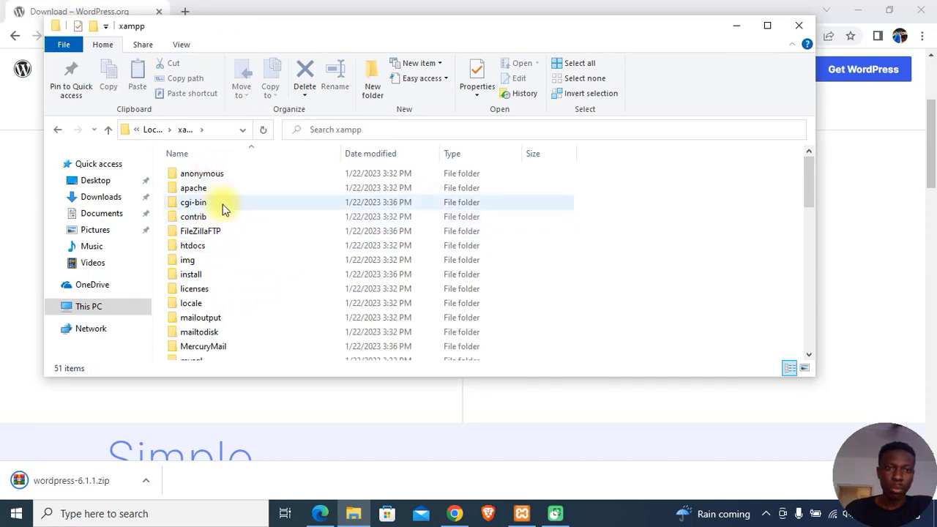
double_click(198, 250)
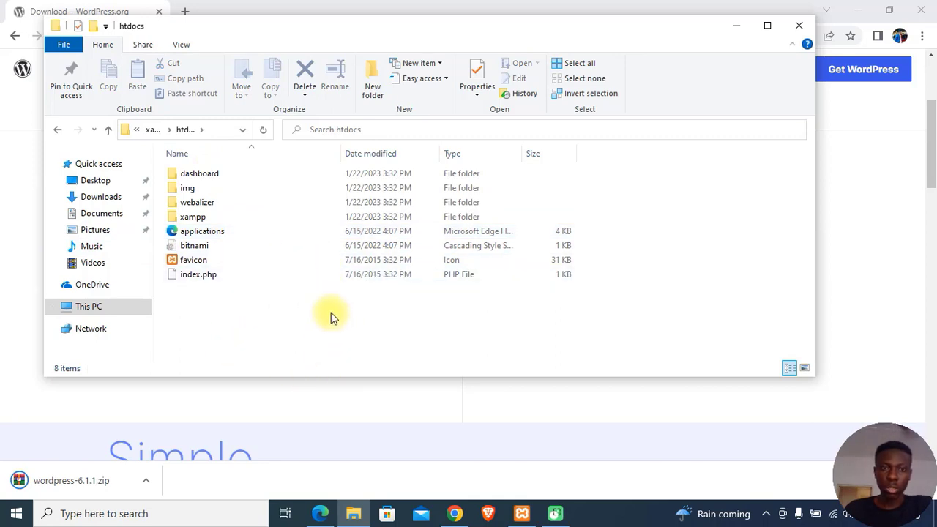
mouse_move(371, 29)
mouse_down()
mouse_move(569, 34)
mouse_move(382, 35)
mouse_up()
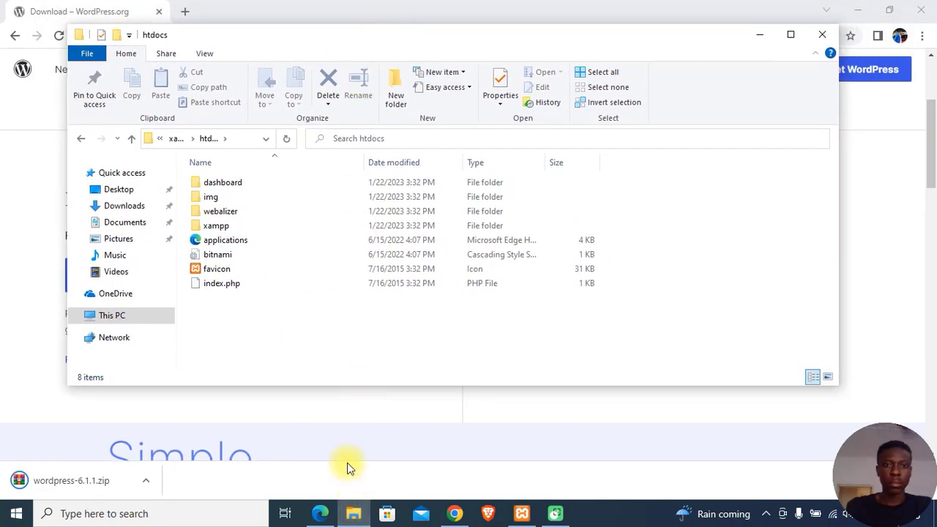
Step: In a second Explorer window, rename Downloads\wordpress-6.1.1\wordpress to 'Creative web'
key(super+e)
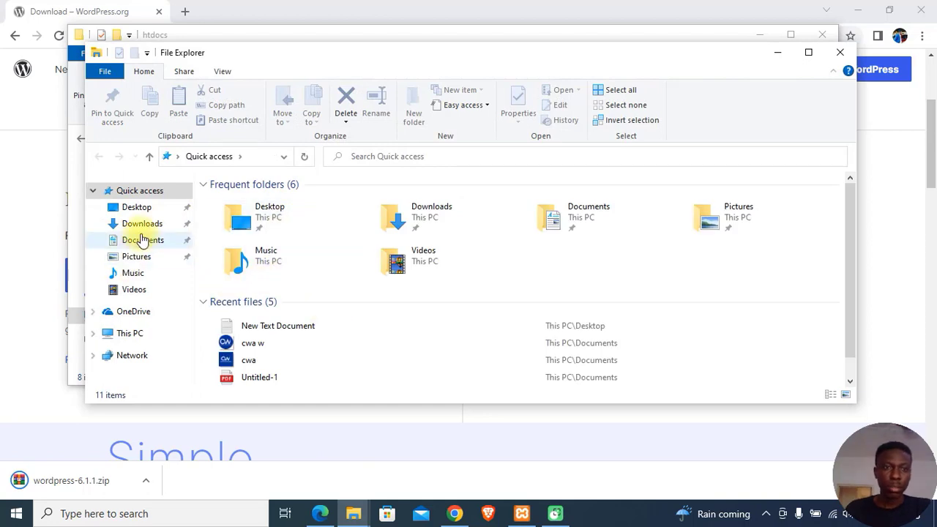
click(142, 223)
double_click(275, 234)
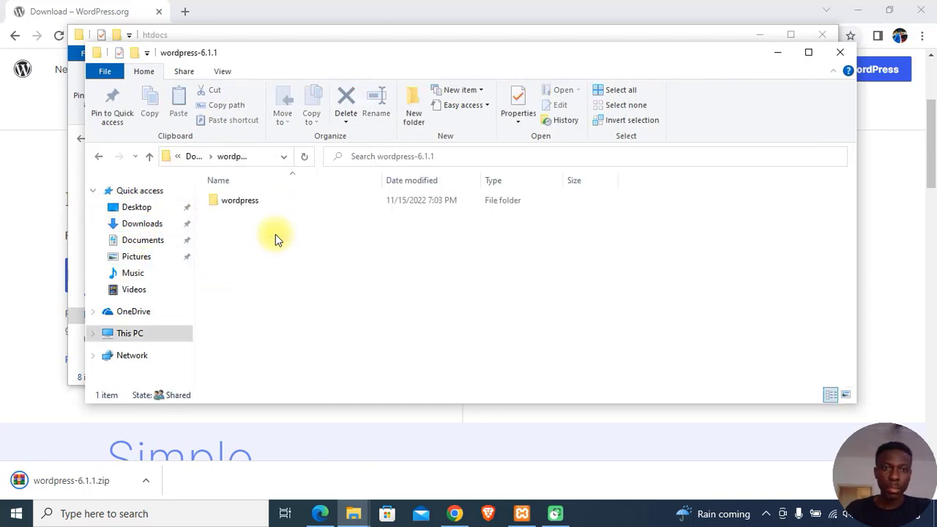
click(257, 204)
right_click(256, 204)
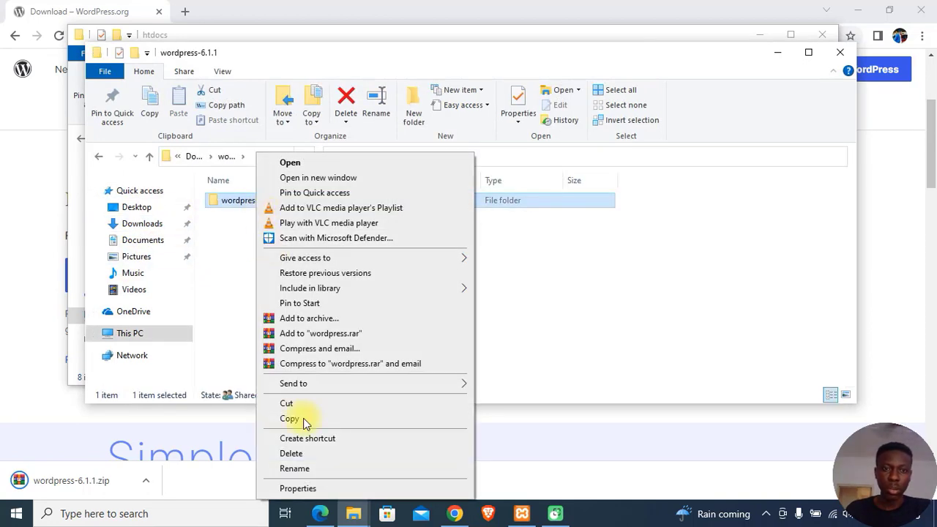
click(315, 468)
text(Creative web)
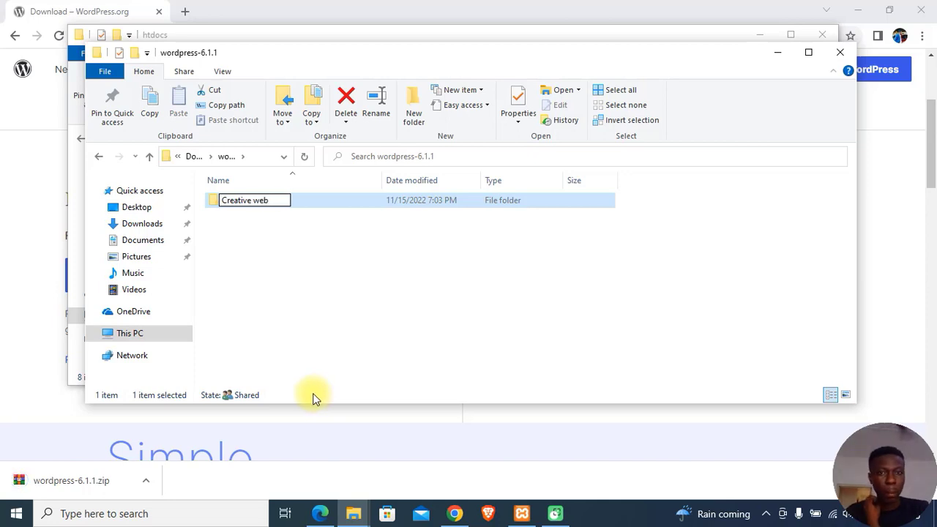
click(355, 269)
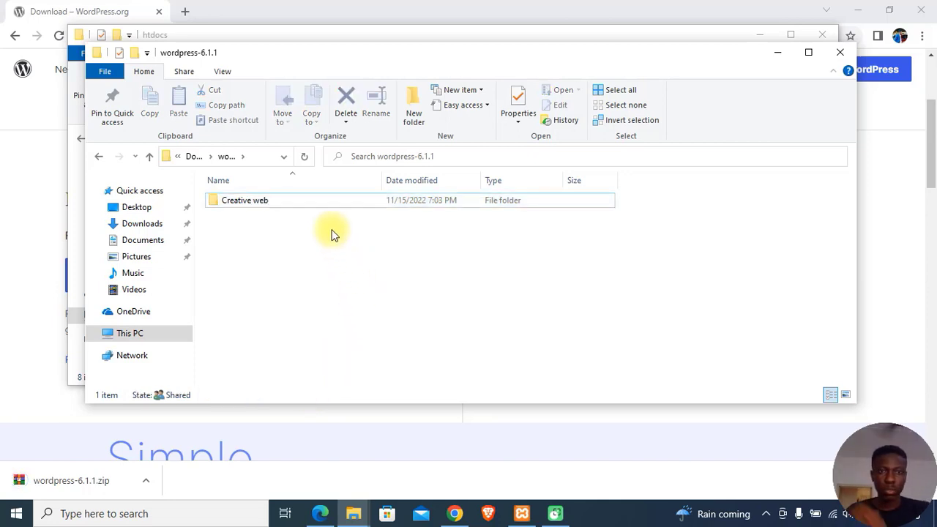
Step: Move the Creative web folder into the htdocs folder
click(295, 201)
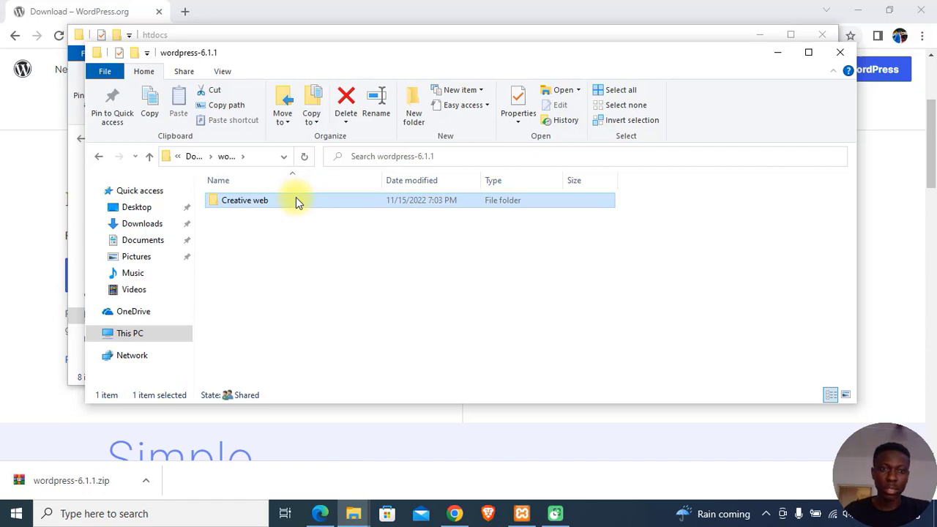
drag(351, 56, 351, 105)
click(340, 35)
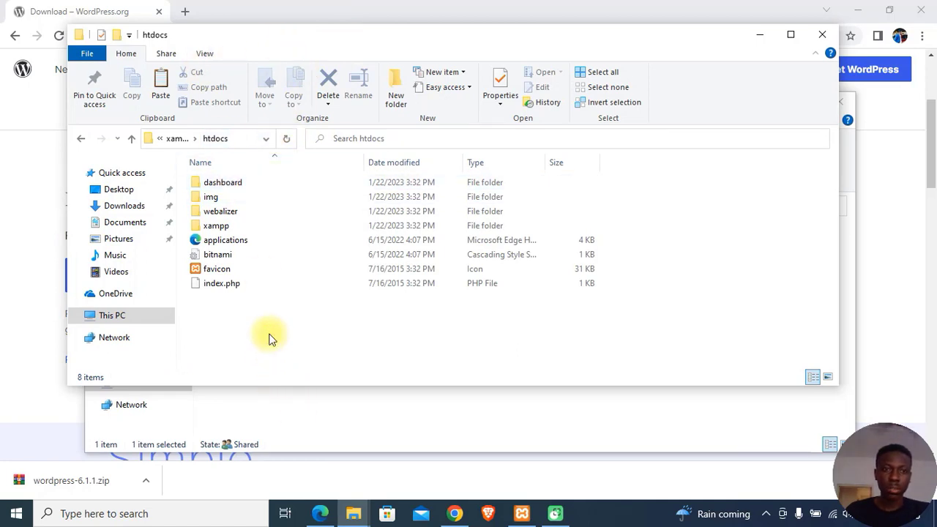
key(ctrl+v)
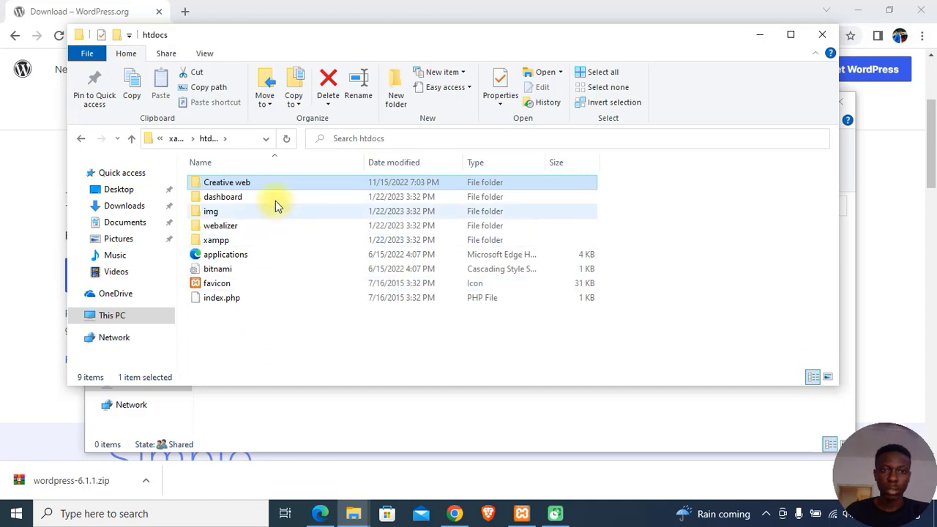
Step: Try loading the address localhost://creative web in Chrome
click(454, 514)
click(261, 36)
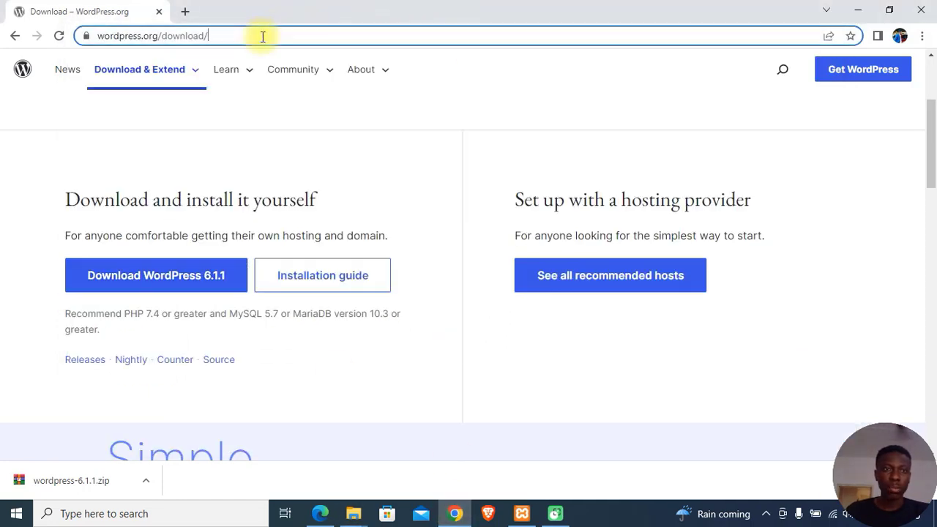
text(loca)
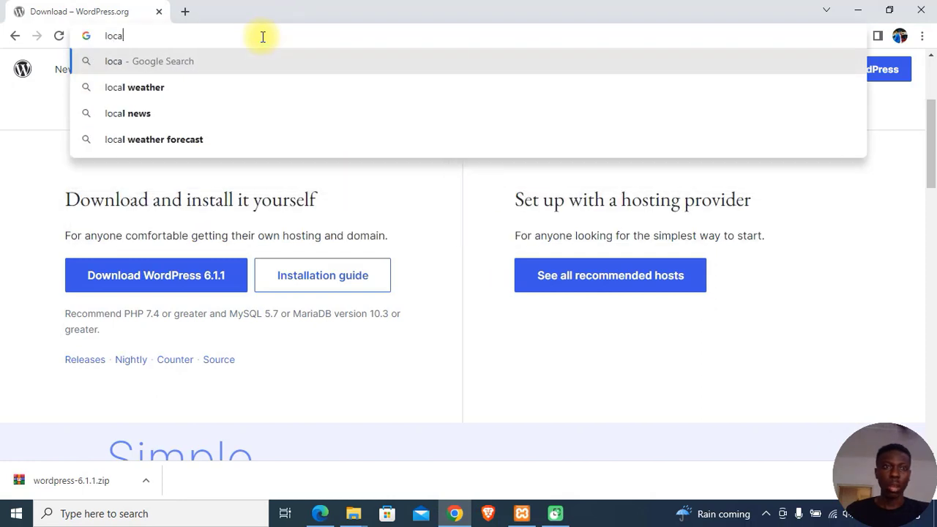
text(lhost)
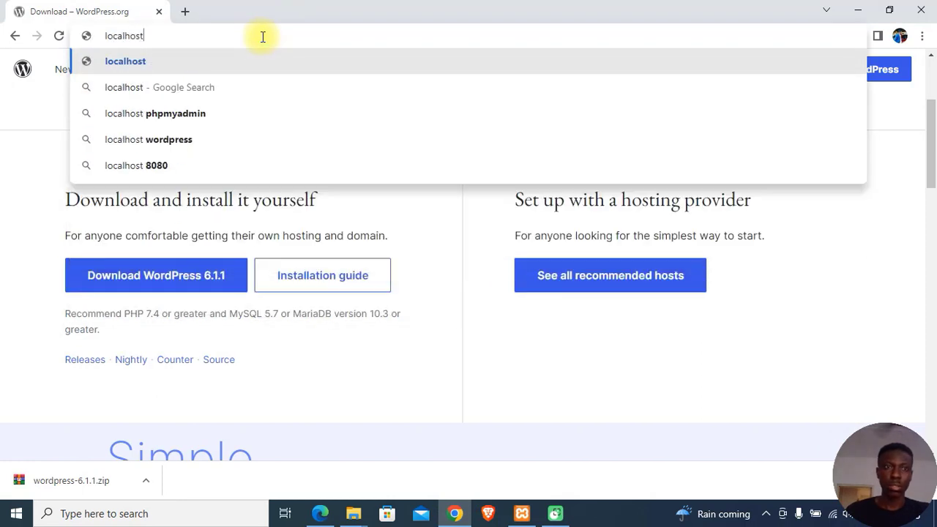
text(://)
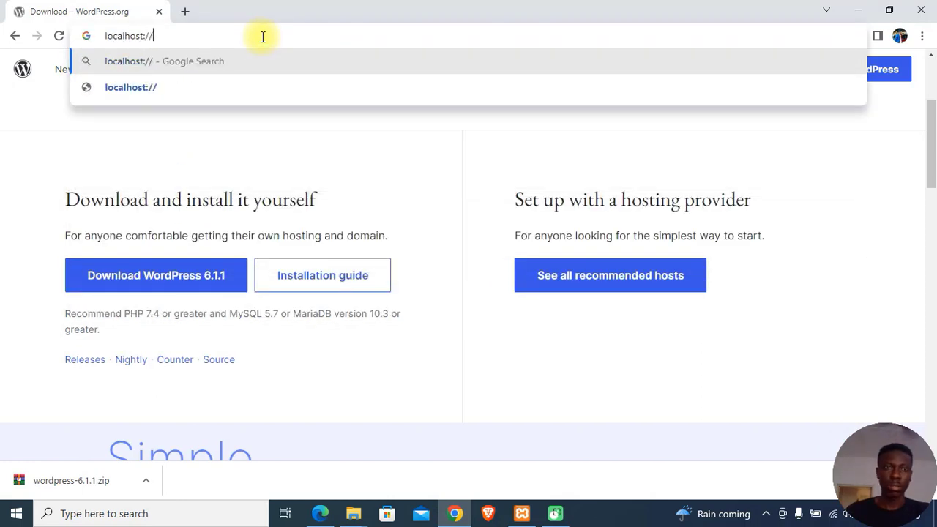
text(creative)
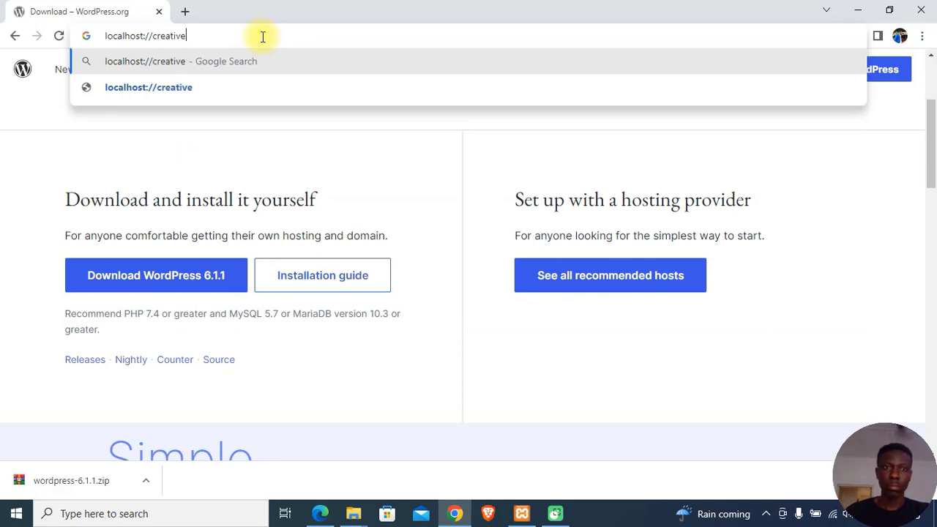
text( web)
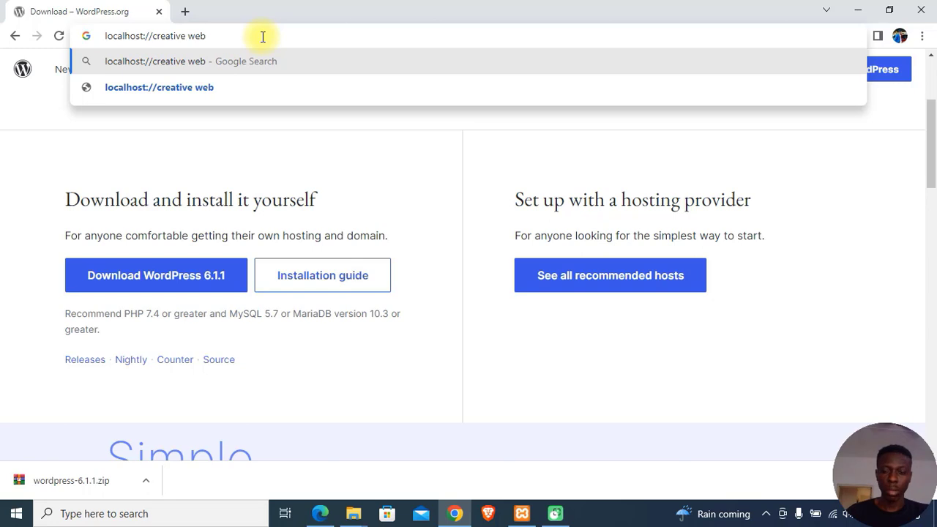
key(Return)
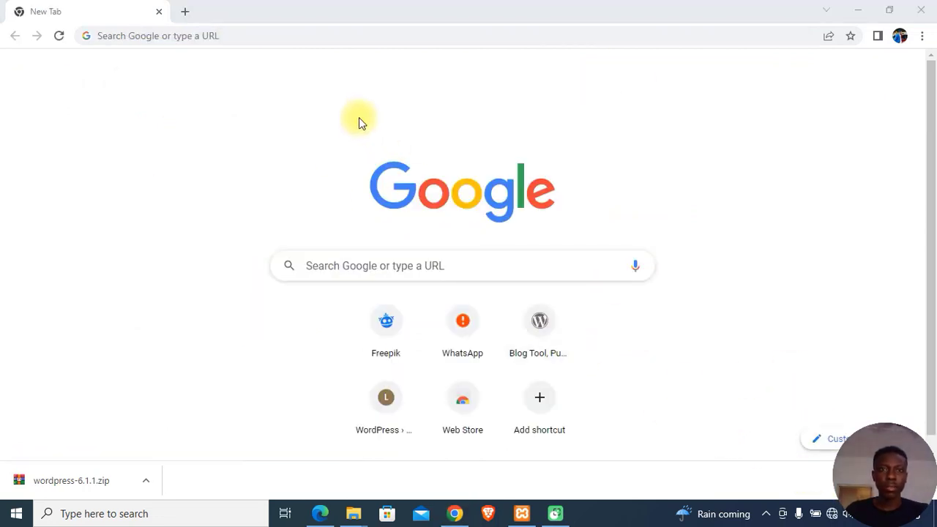
Step: Check the folder name in htdocs, then load localhost/creative web
click(315, 36)
text(local)
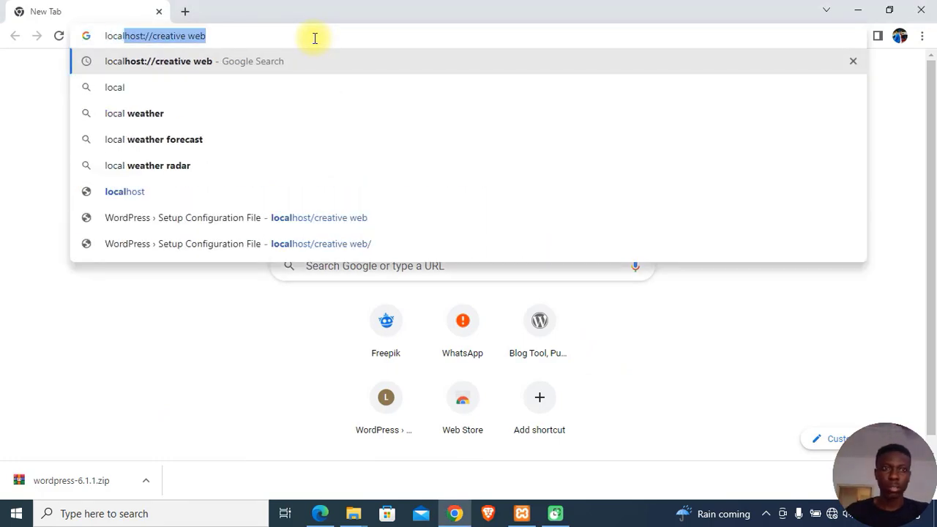
text(hos)
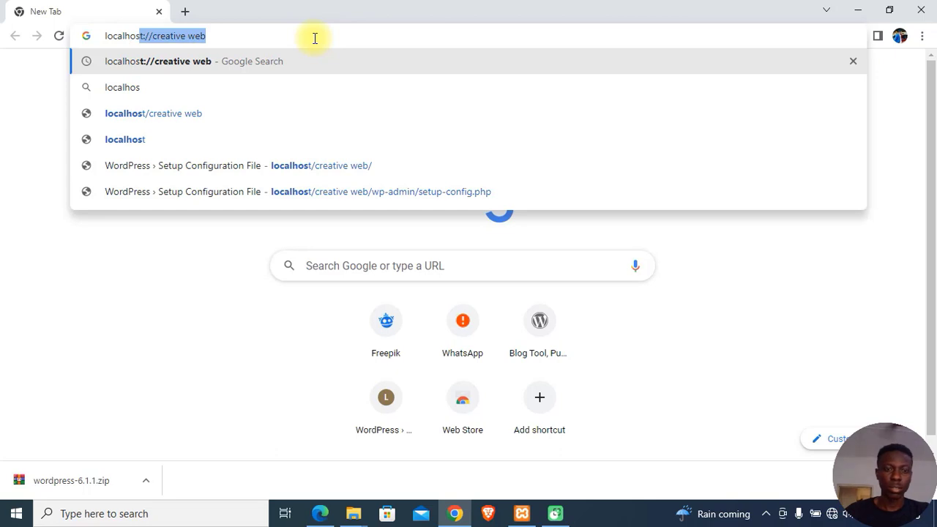
text(t/)
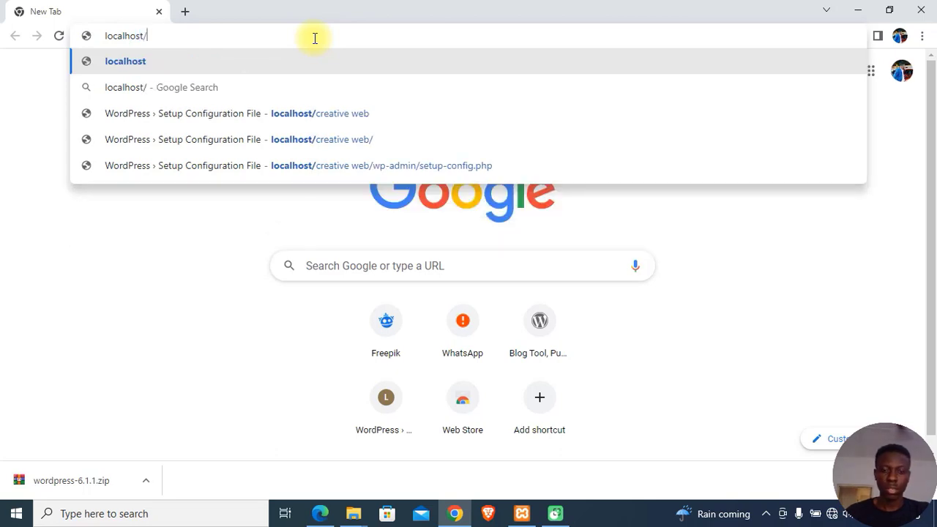
text(cr)
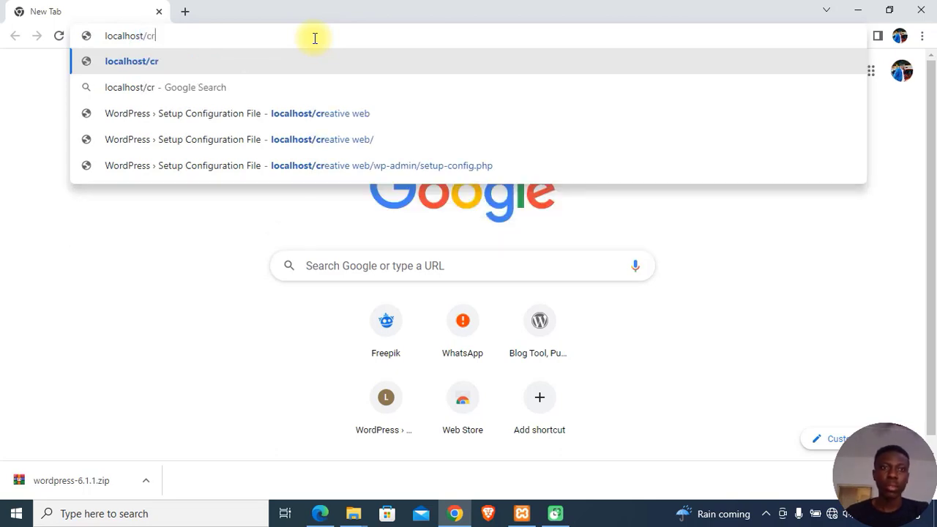
click(354, 513)
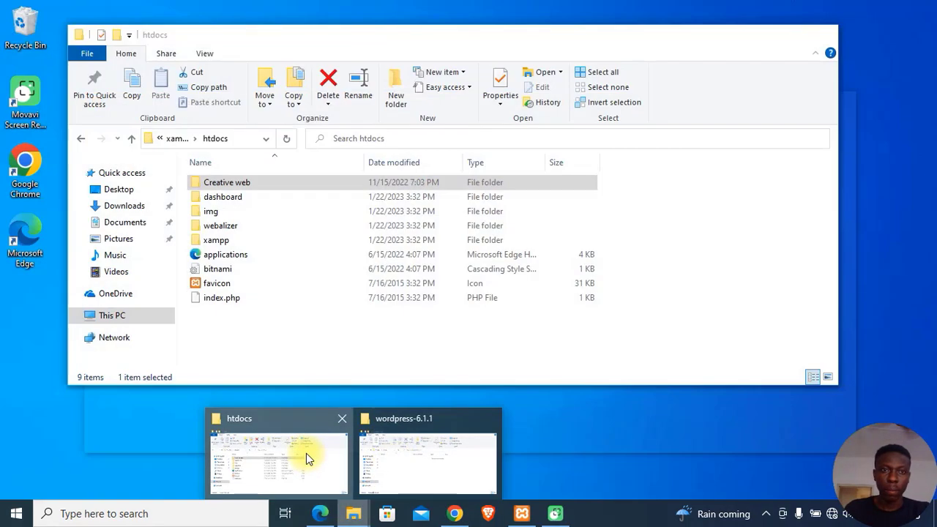
click(306, 453)
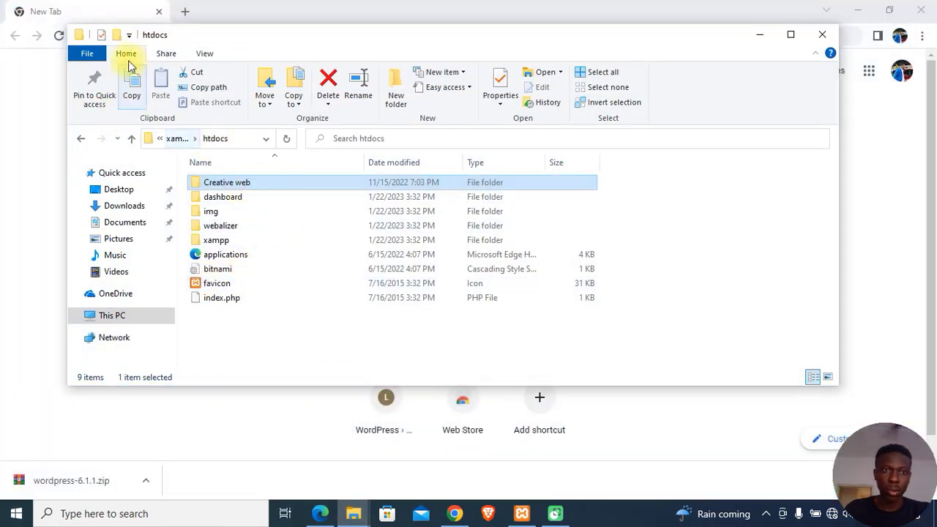
click(33, 142)
click(186, 35)
click(198, 40)
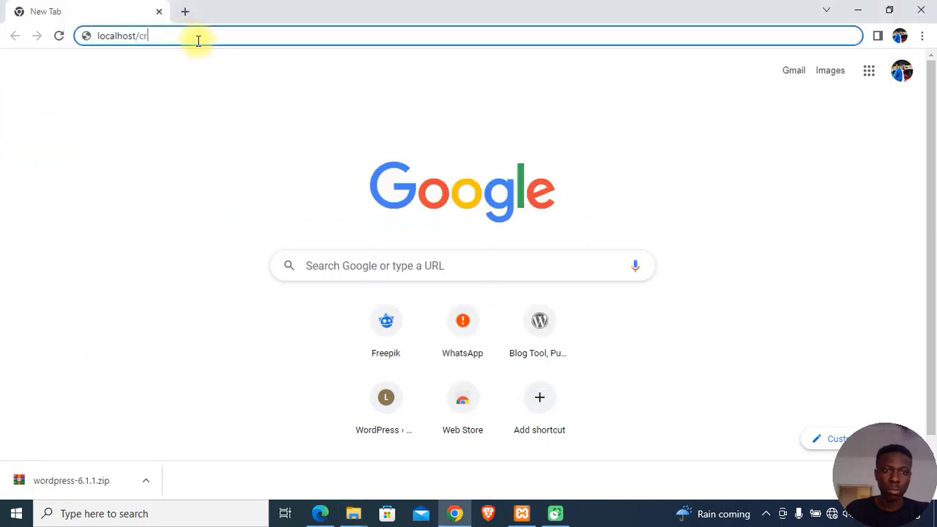
text(eative)
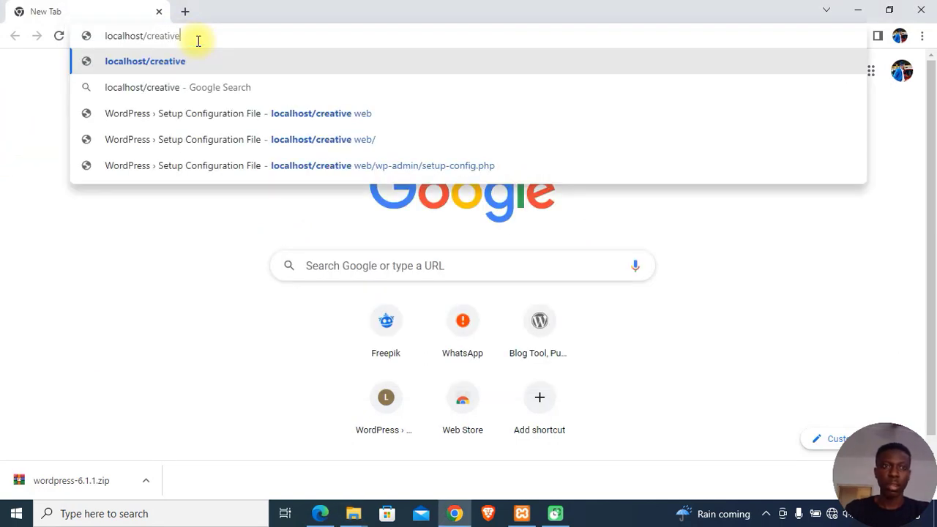
text( web)
key(Return)
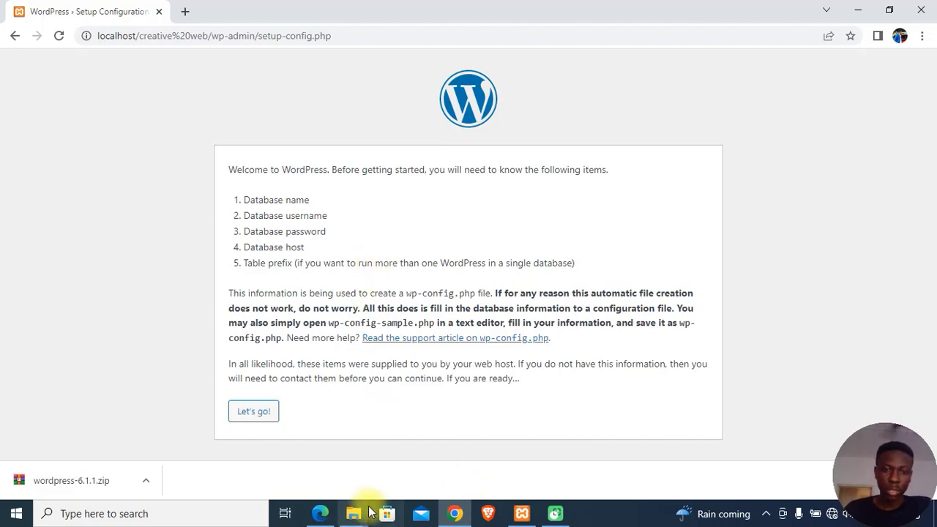
Step: Check the creative web database in phpMyAdmin, then submit database name 'creative web'
click(320, 513)
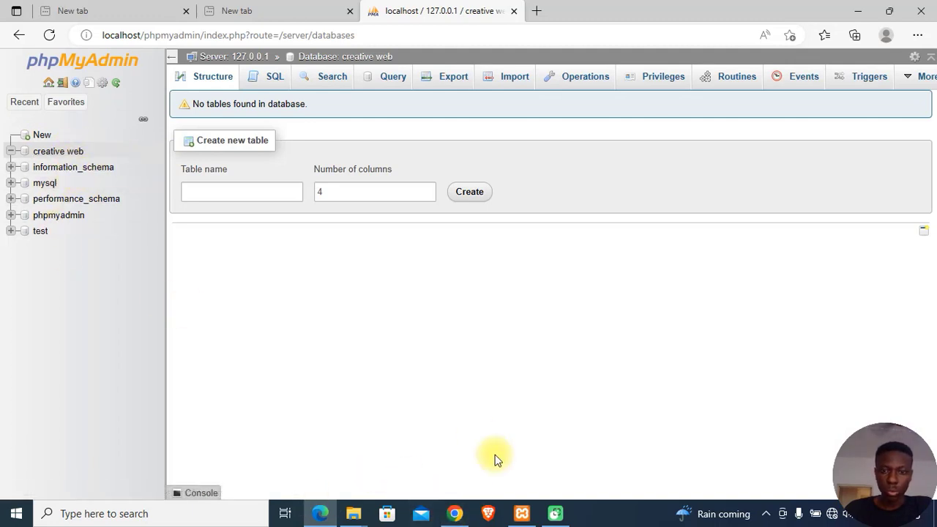
click(453, 511)
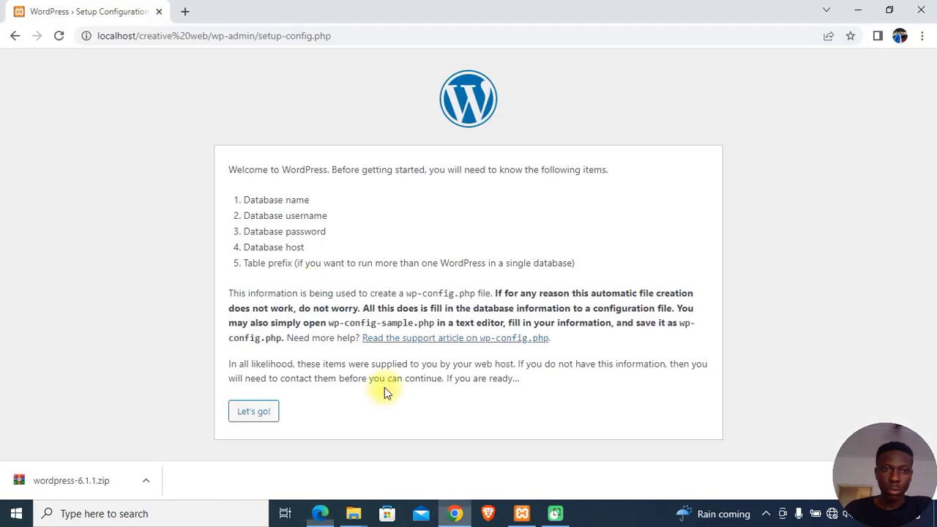
click(256, 412)
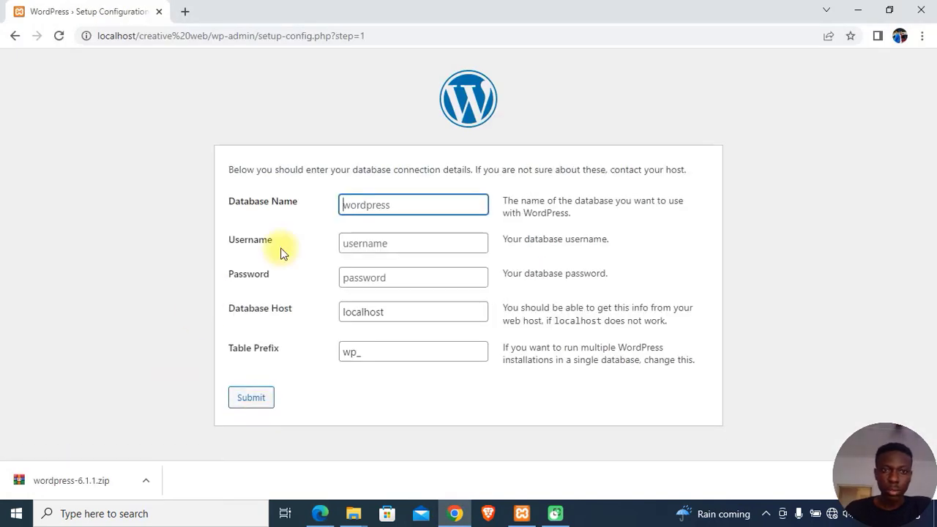
click(366, 206)
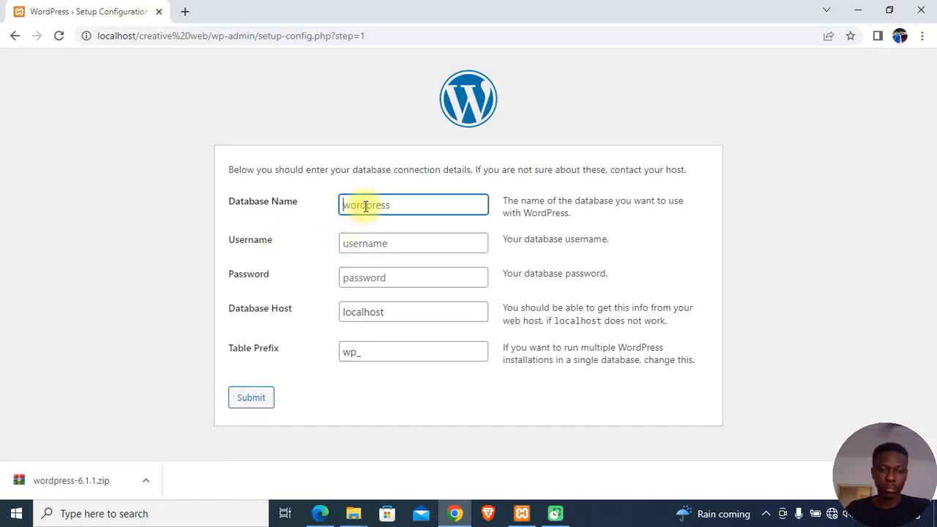
text(creative)
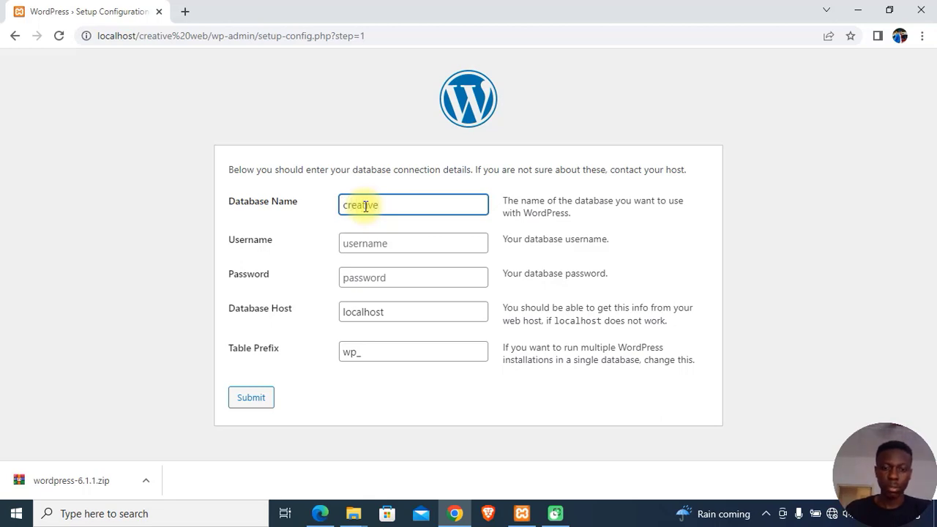
text( web)
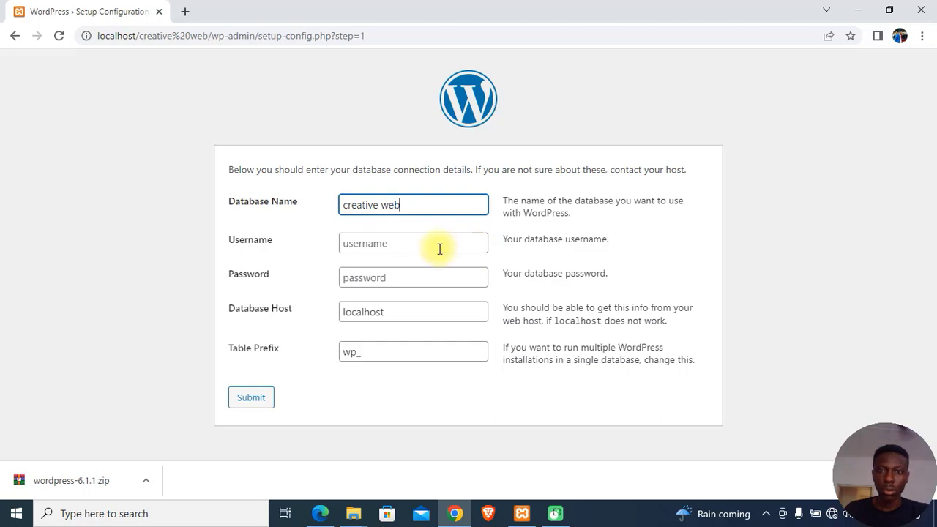
click(407, 241)
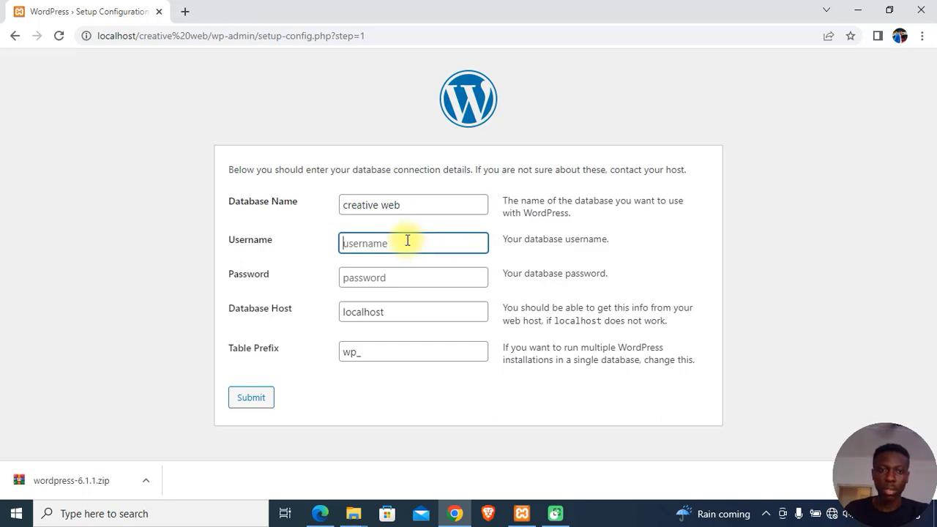
click(251, 397)
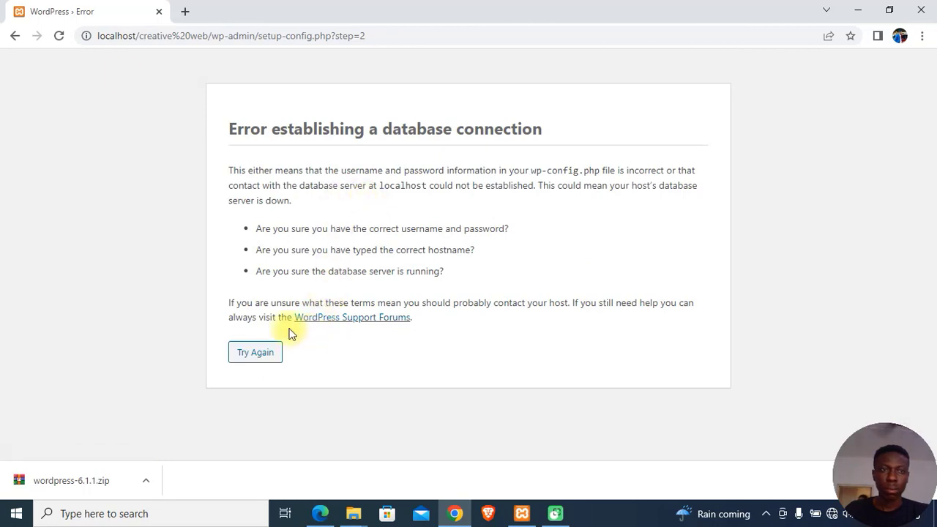
Step: Go back after the connection error, enter username 'root', and resubmit
click(16, 36)
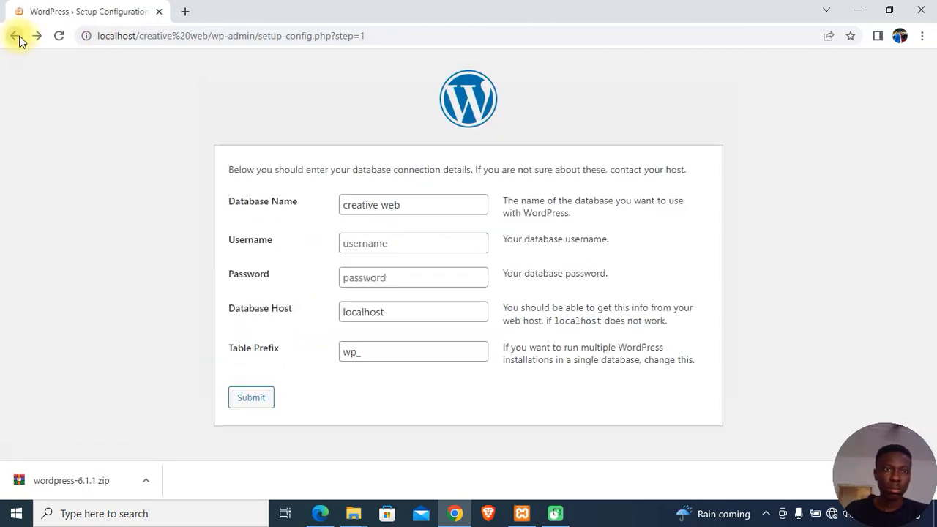
click(367, 246)
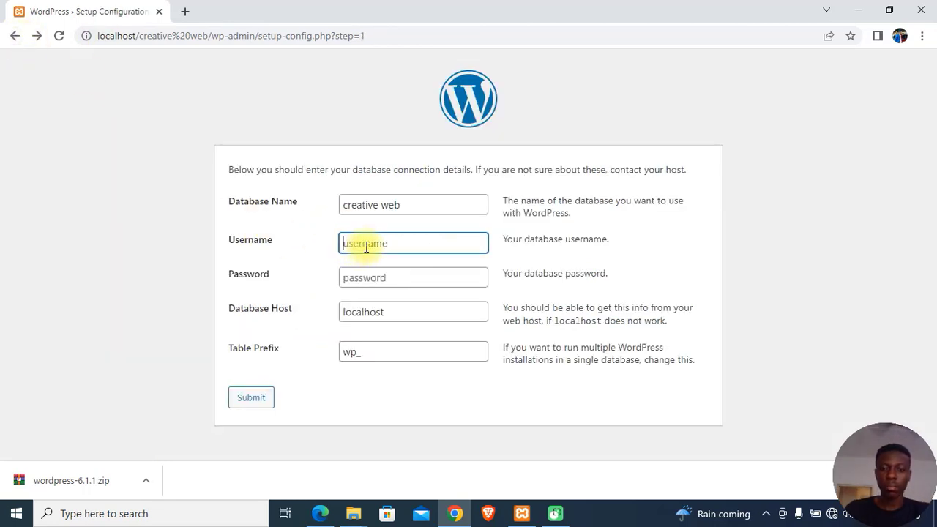
text(root)
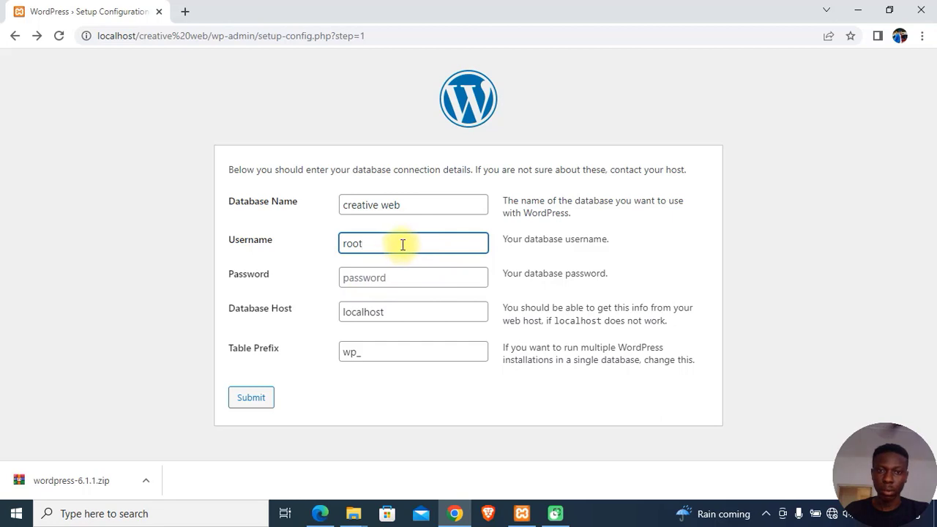
click(250, 402)
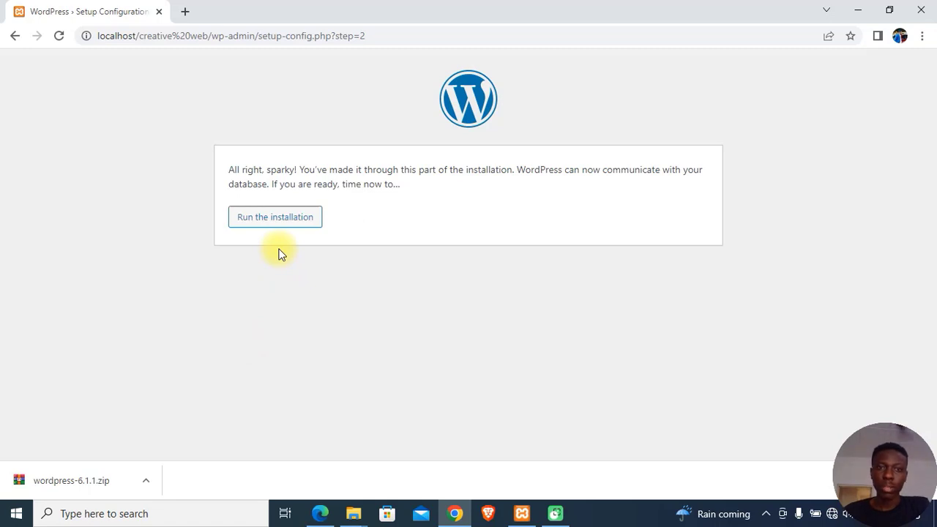
Step: Start the installation and enter site title 'Creative Web' and the admin username
click(264, 232)
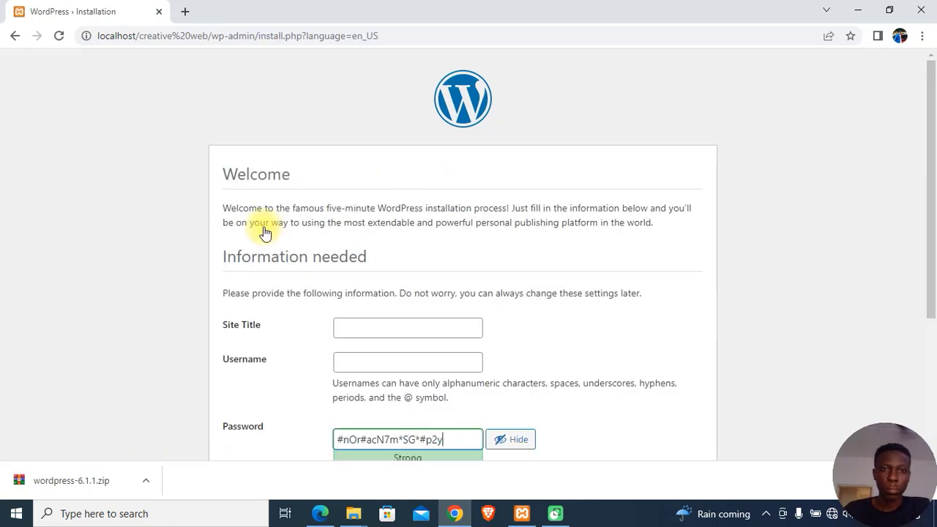
scroll(393, 217, down, 2)
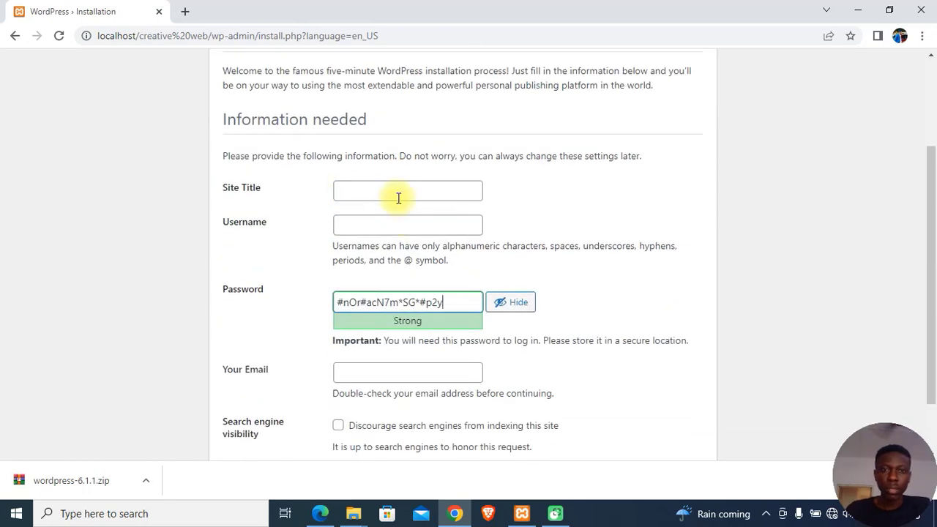
scroll(431, 198, up, 1)
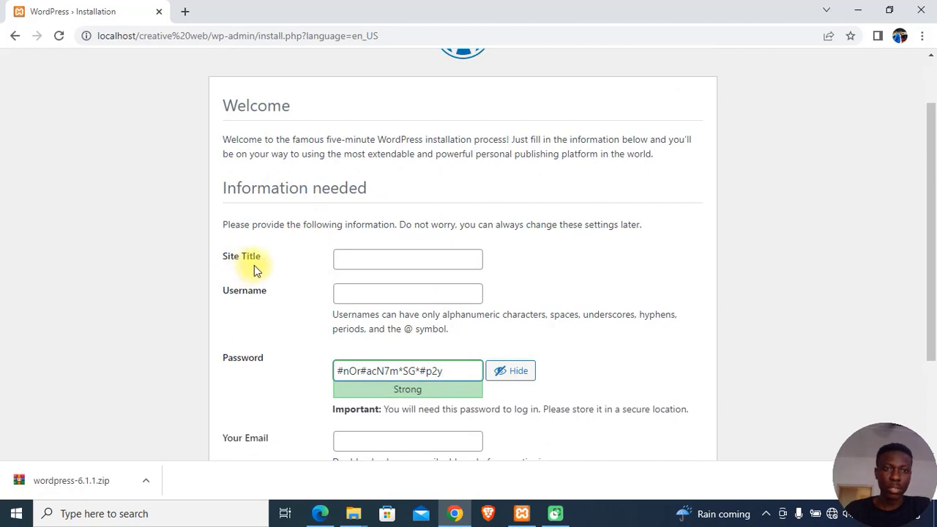
click(381, 255)
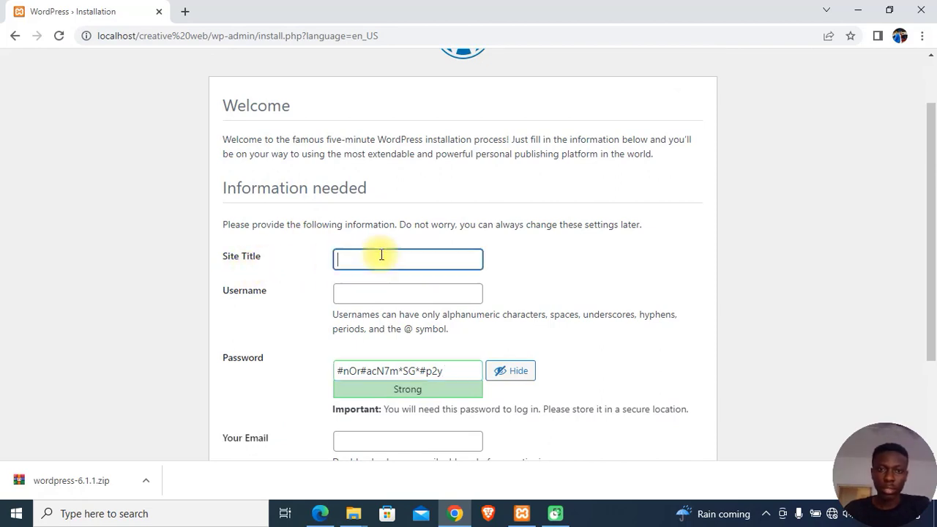
text(Crea)
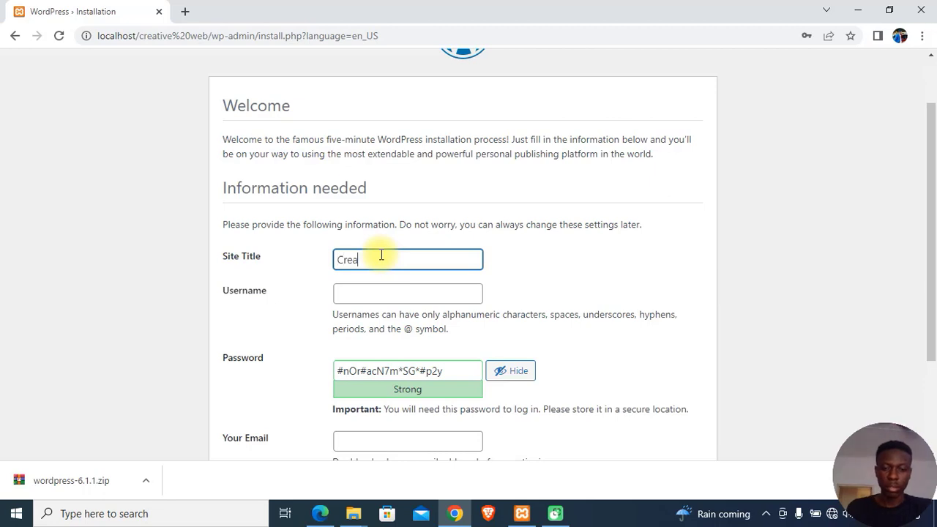
text(tive Web)
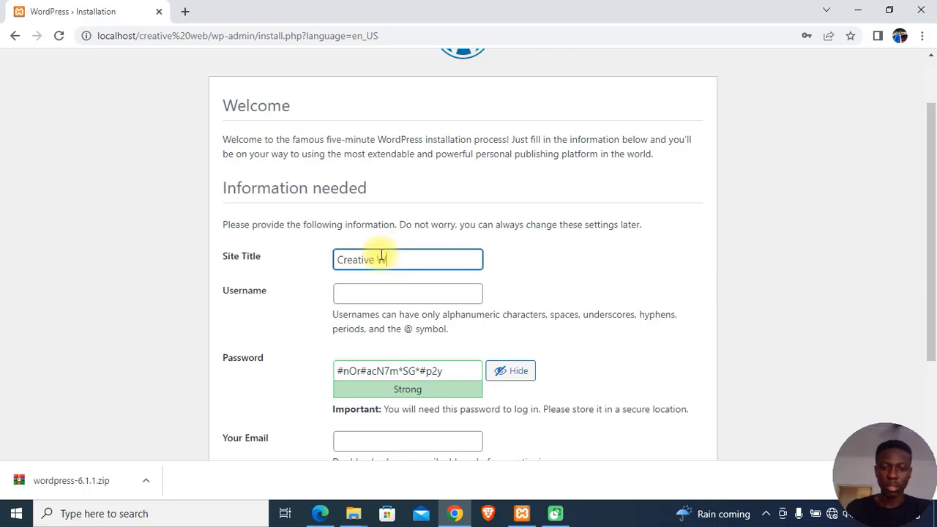
click(375, 293)
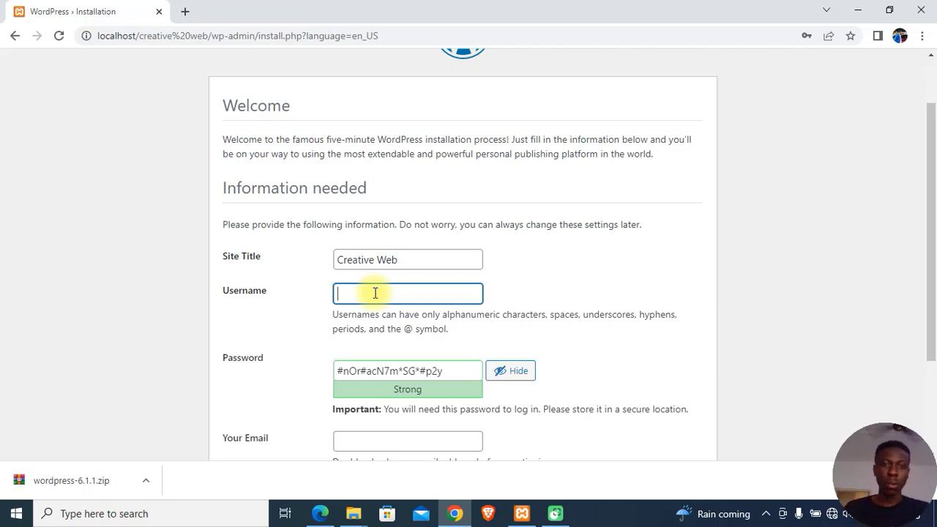
text(Admin)
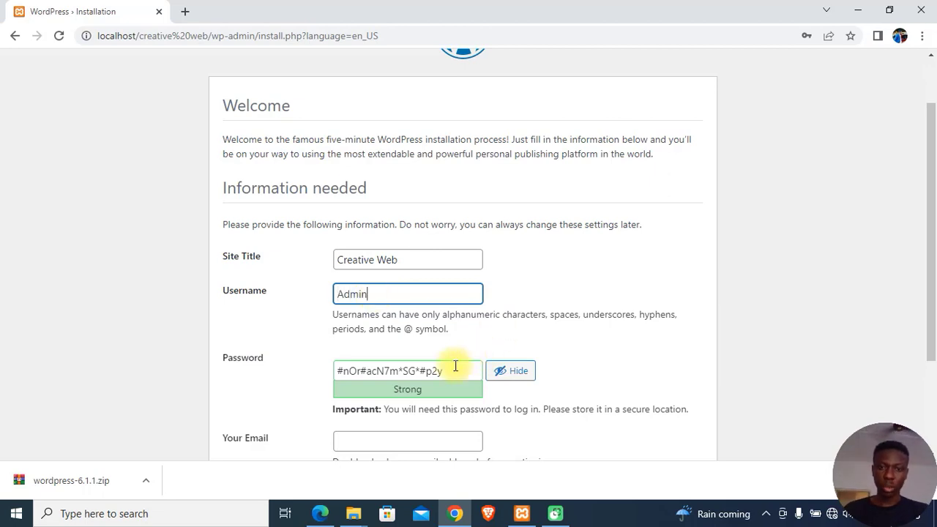
Step: Replace the generated password with a custom password and select it for copying
drag(448, 371, 288, 372)
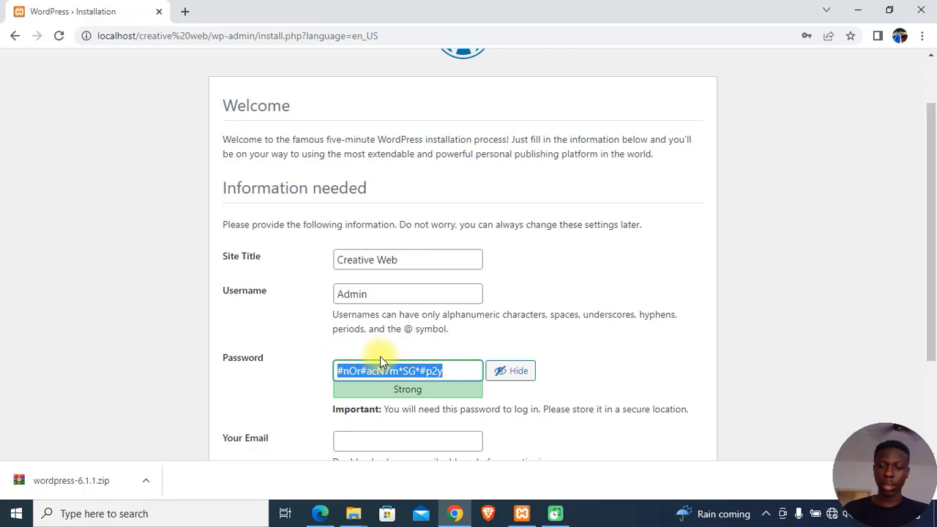
text(0546)
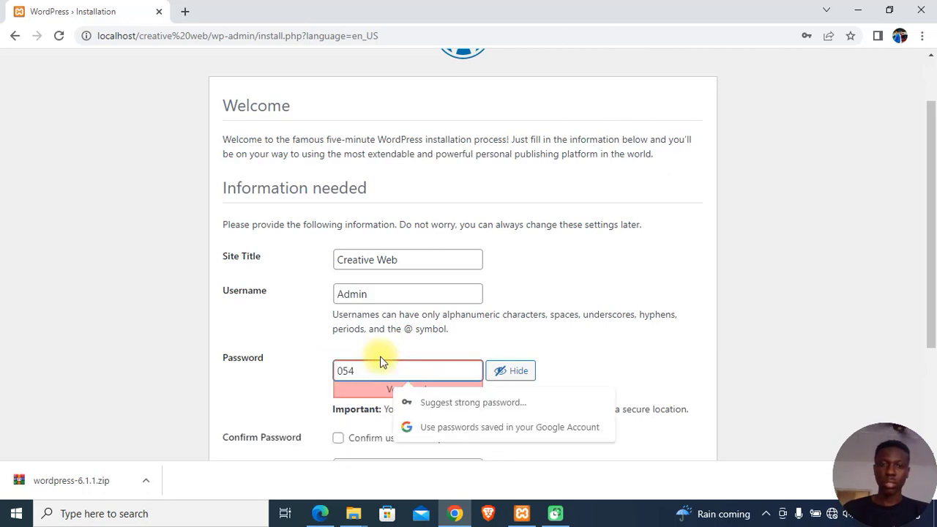
key(BackSpace)
key(BackSpace)
key(BackSpace)
text(123)
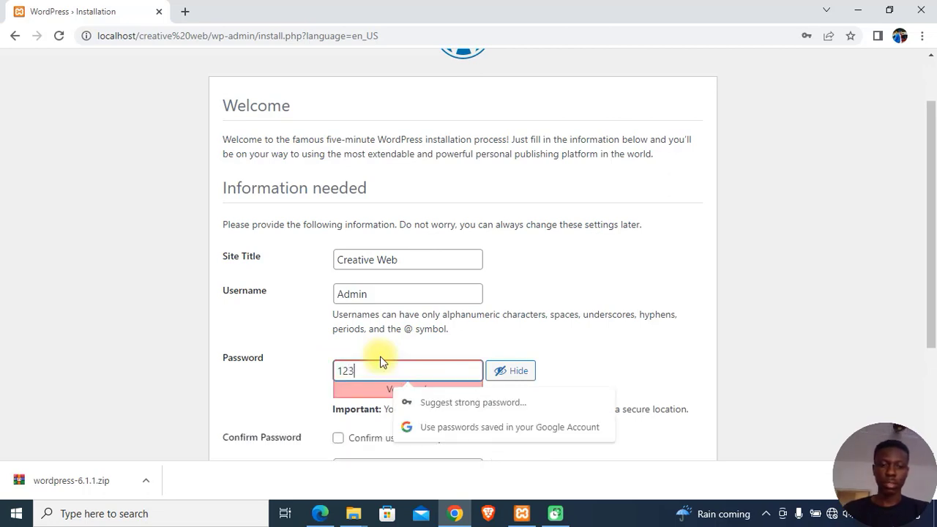
text(Admin)
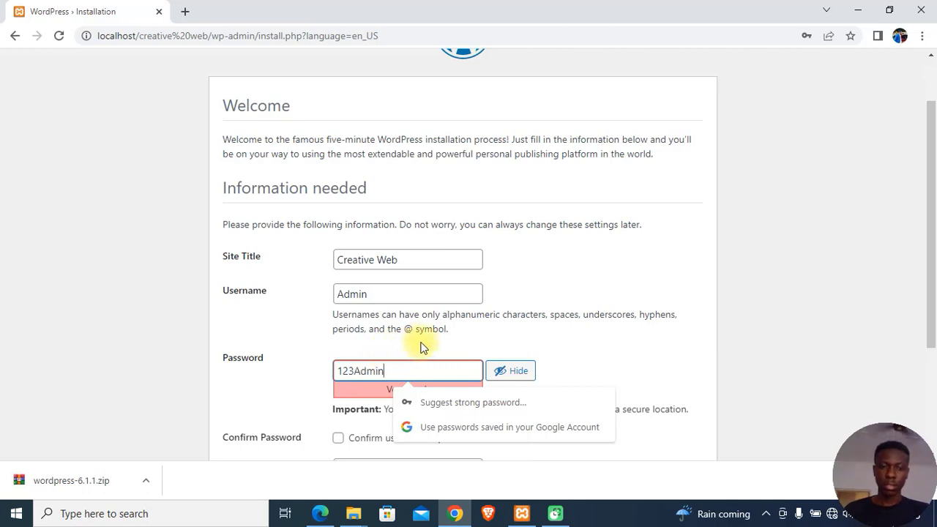
text(@)
scroll(414, 368, down, 1)
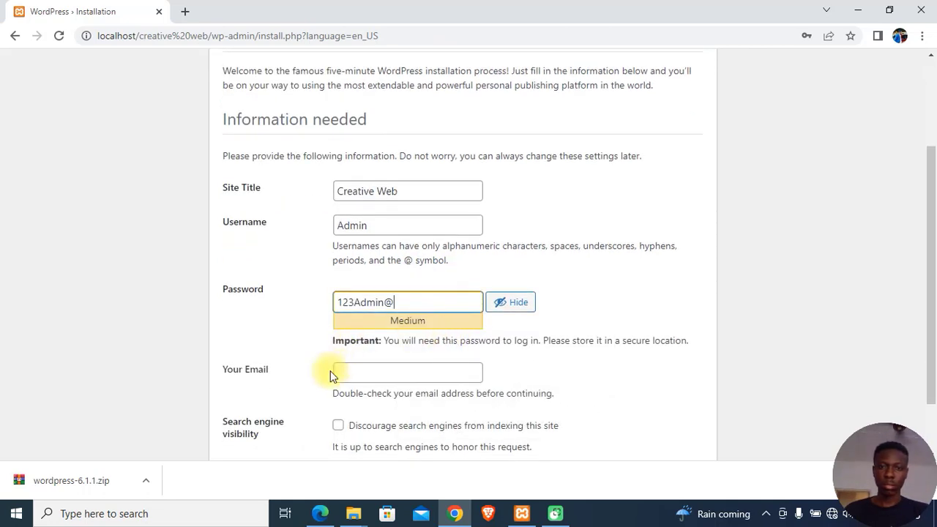
drag(411, 304, 308, 304)
key(ctrl+c)
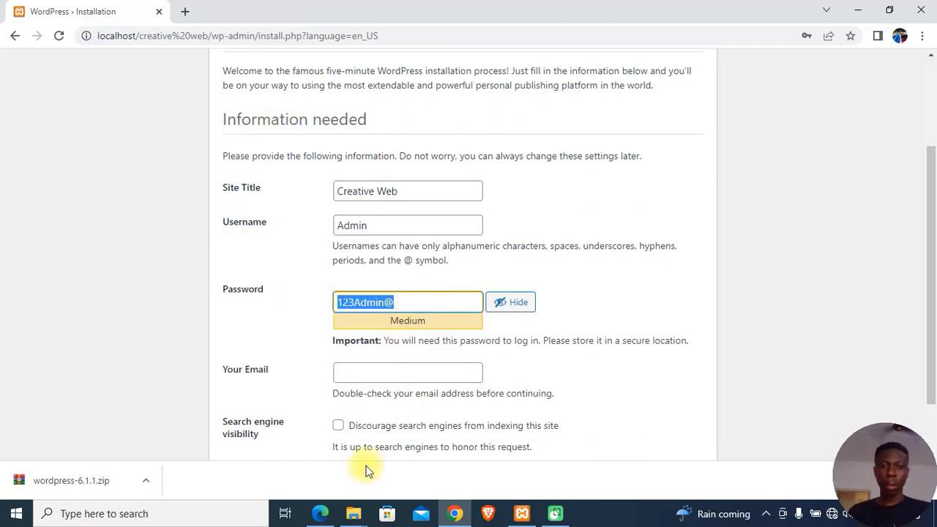
click(858, 11)
Step: Create a new text document on the desktop and open it in Notepad
click(858, 11)
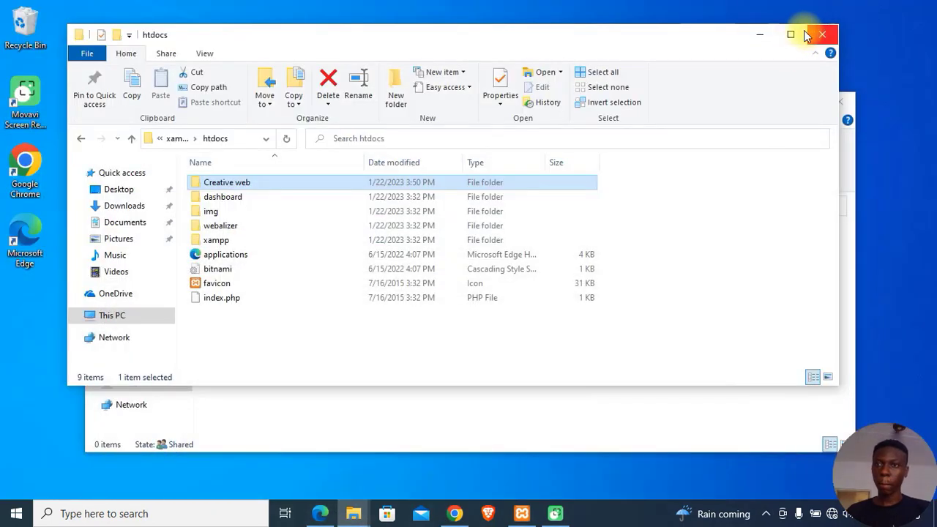
click(754, 29)
right_click(176, 1)
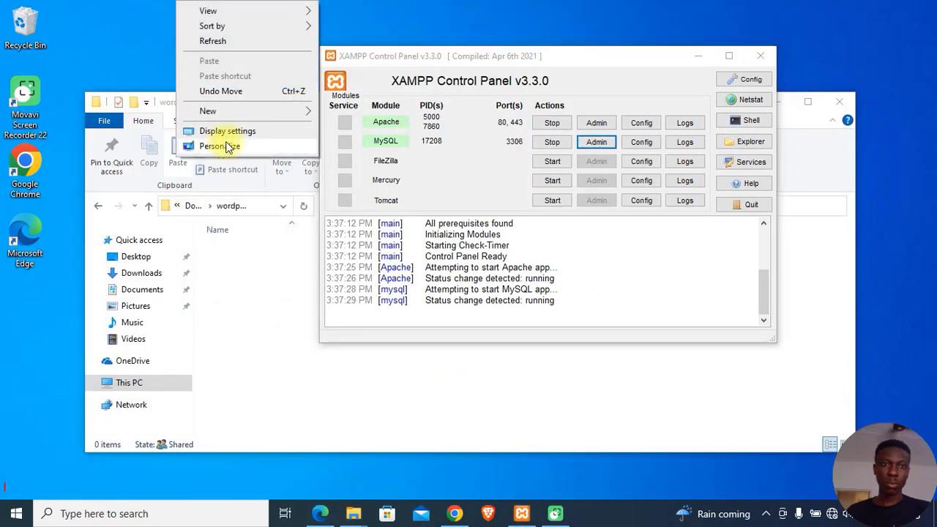
mouse_move(257, 109)
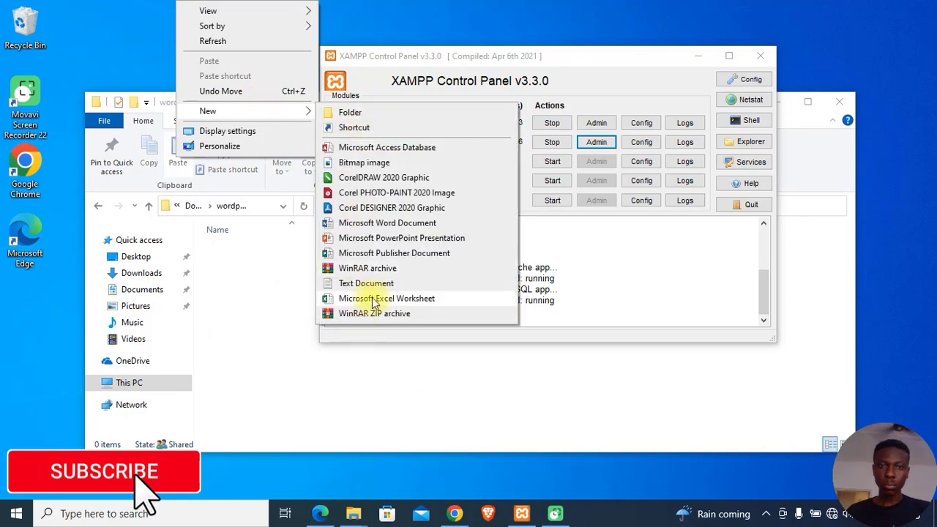
click(366, 283)
double_click(181, 24)
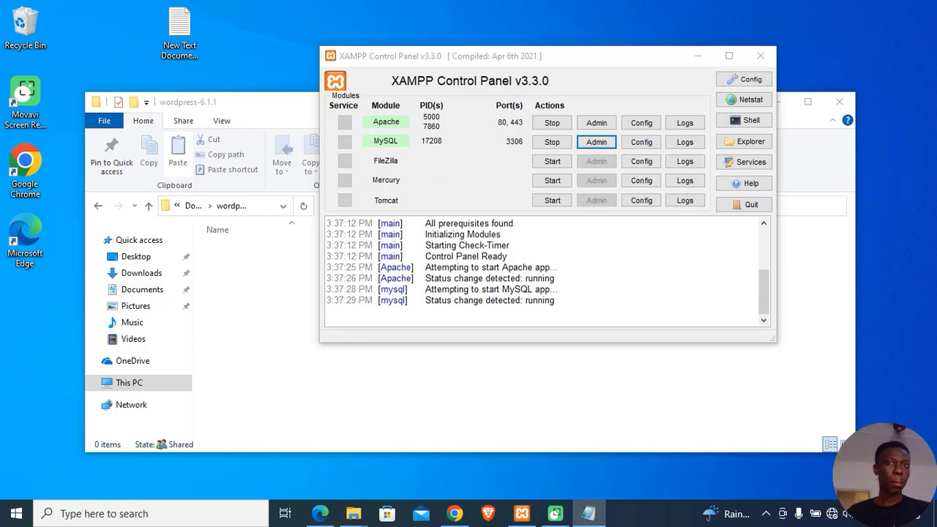
drag(936, 85, 517, 26)
drag(691, 30, 504, 44)
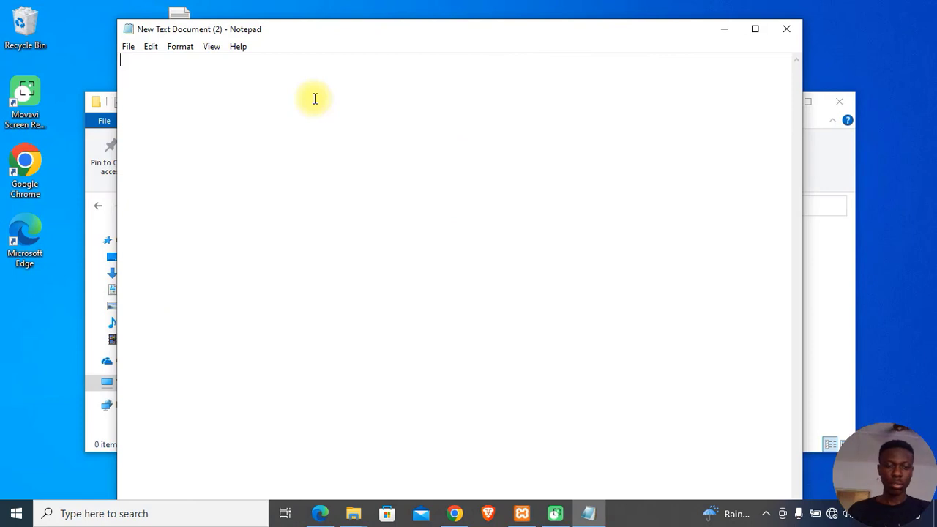
Step: Note the admin username and pasted password, then save and close the file
text(Usernam)
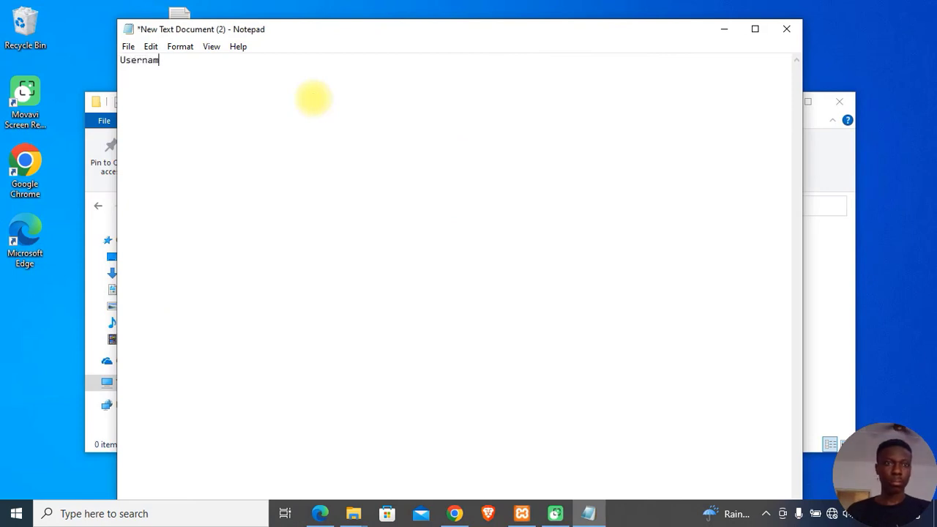
text(e: Admin)
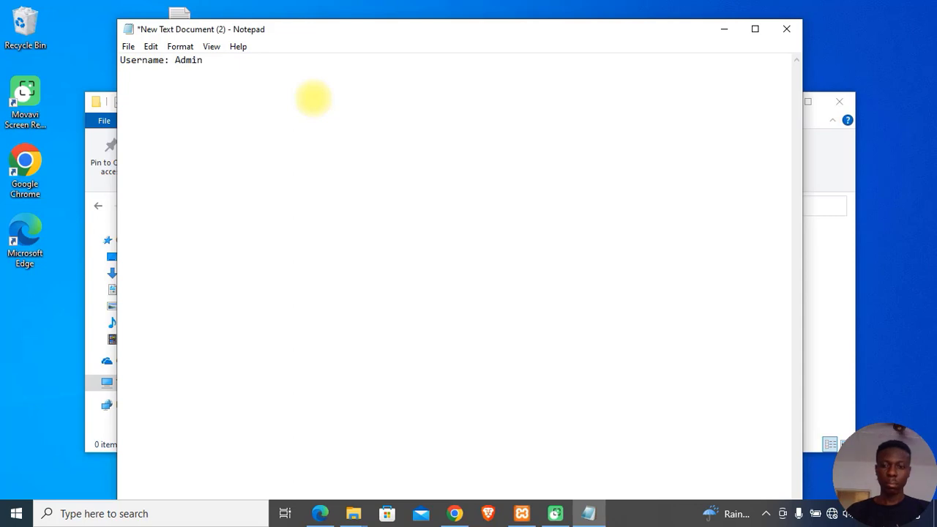
key(Return)
text(password:)
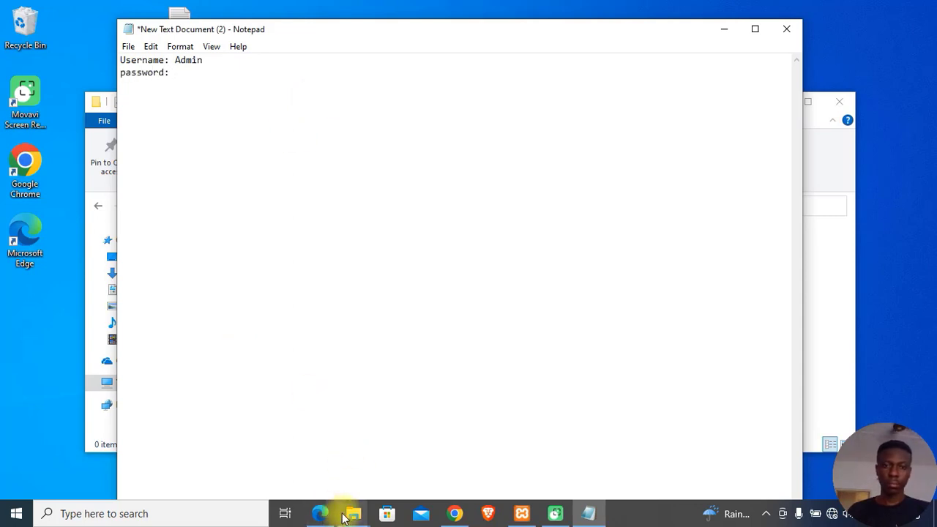
click(469, 514)
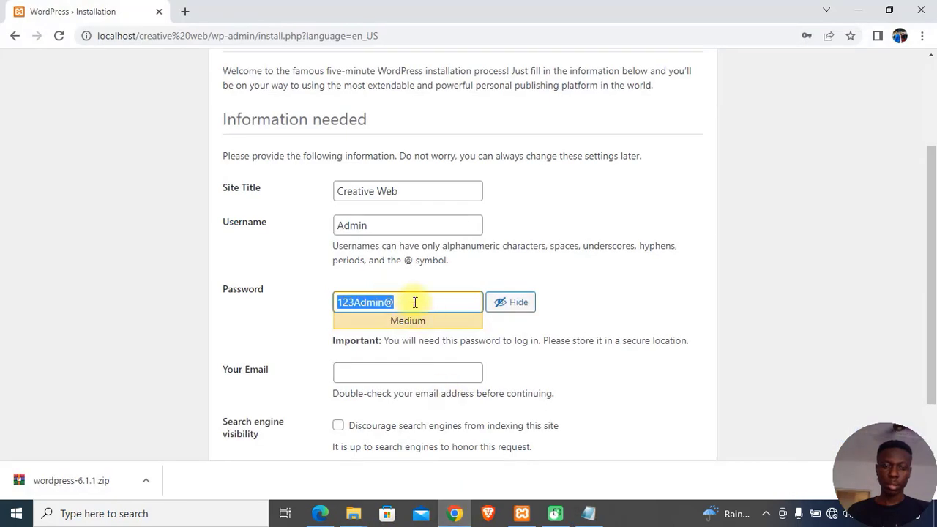
click(589, 514)
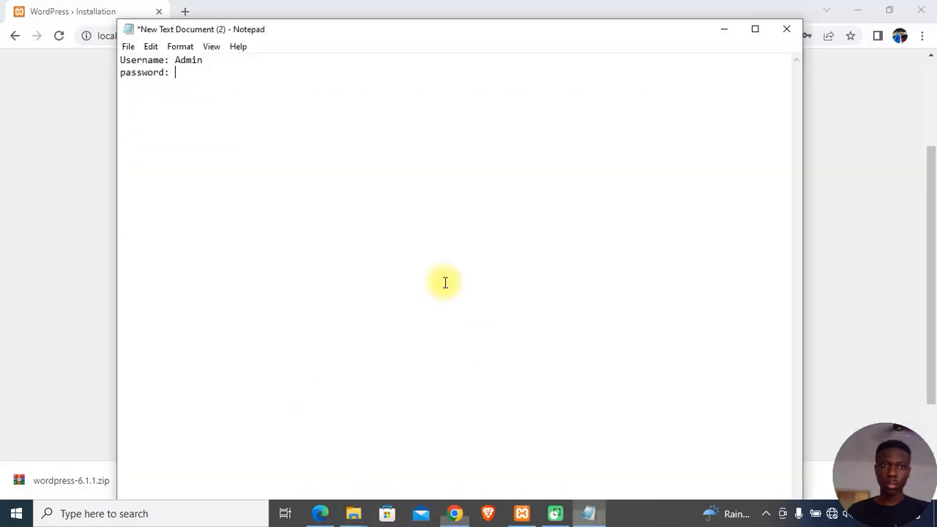
key(ctrl+v)
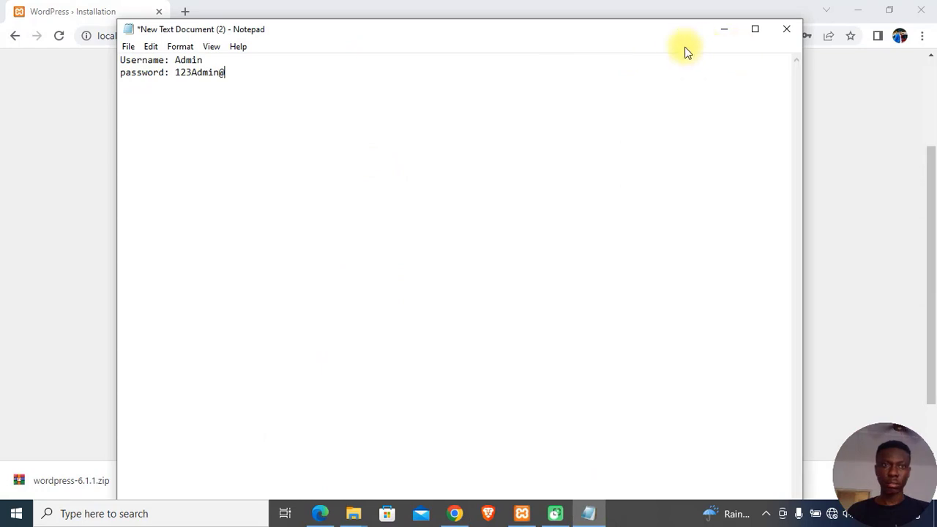
key(ctrl+s)
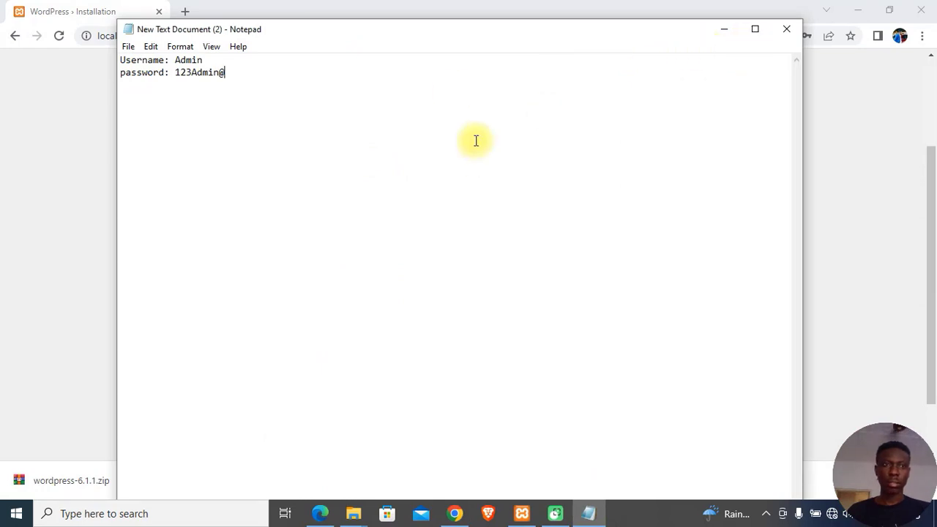
click(786, 28)
Step: Enter the admin e-mail address and install WordPress
scroll(395, 344, down, 1)
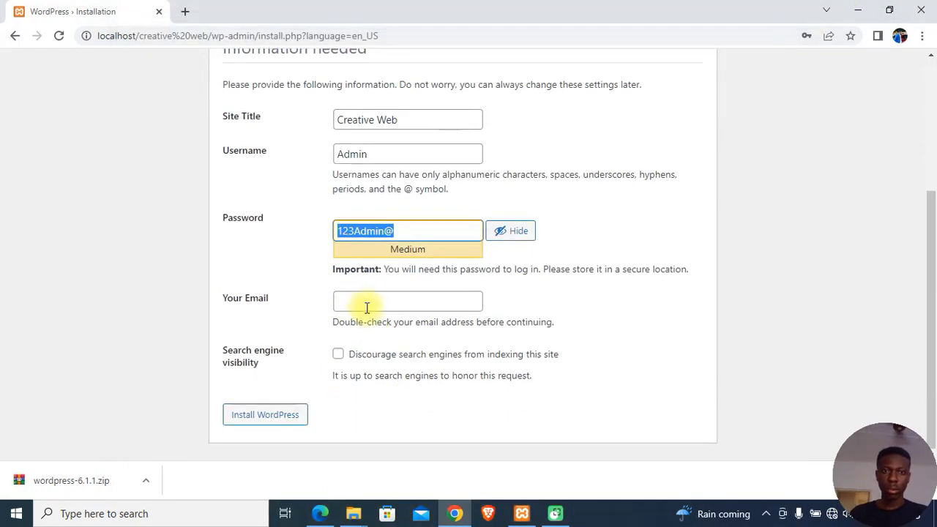
click(362, 301)
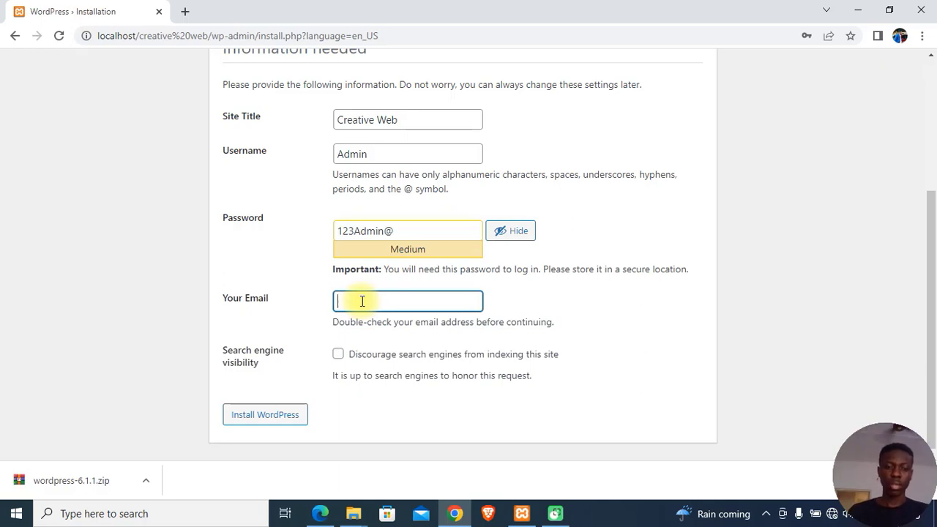
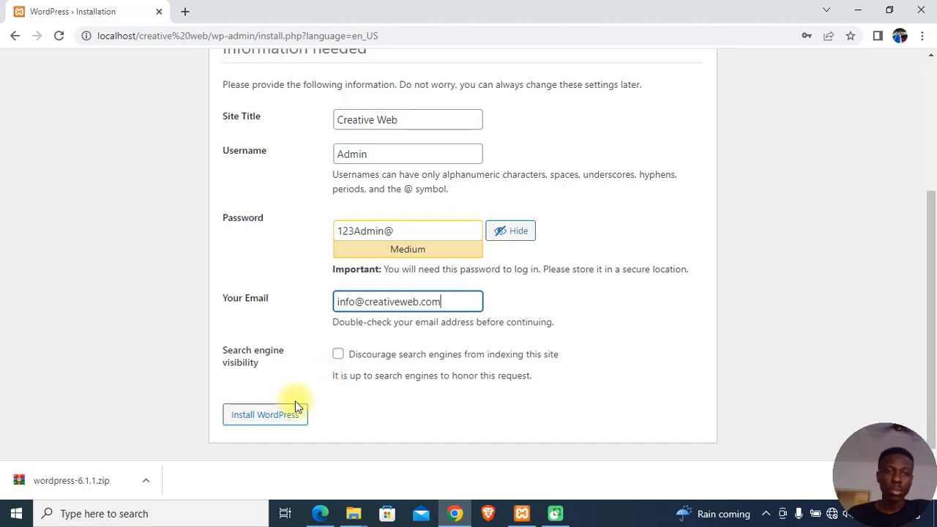
click(285, 418)
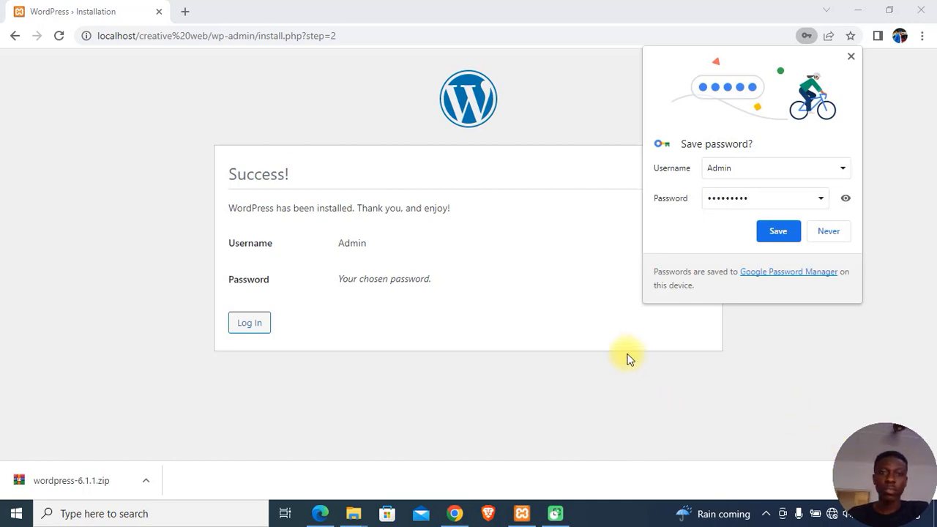
Step: Save the WordPress admin password to the Google Account in Chrome and close the No internet dialog
click(778, 231)
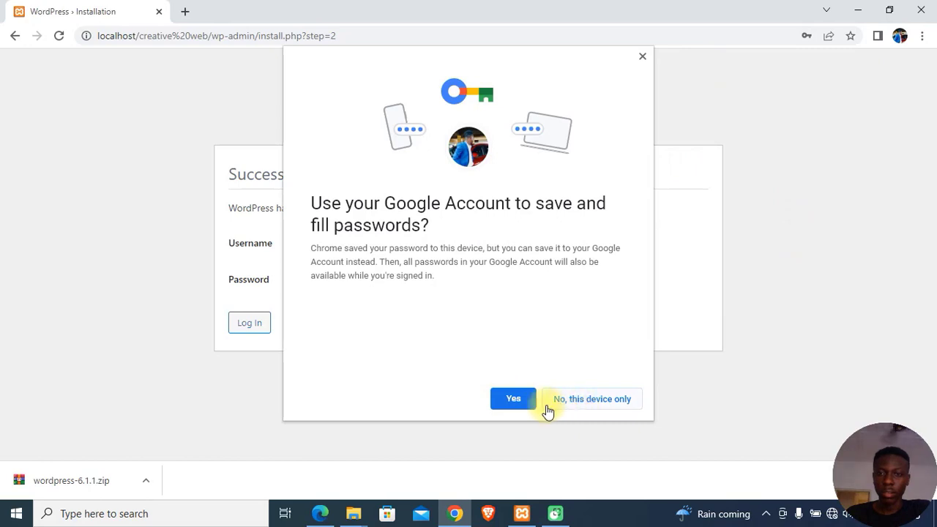
click(512, 399)
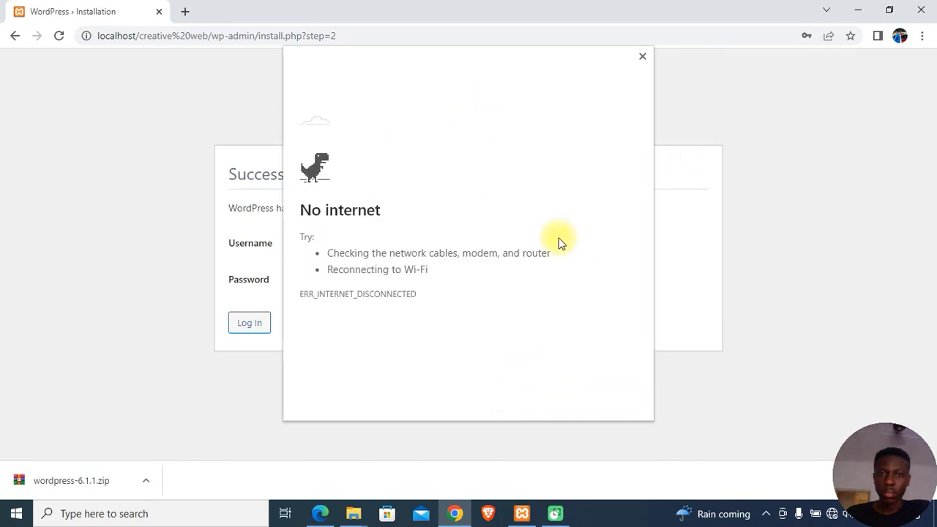
click(643, 57)
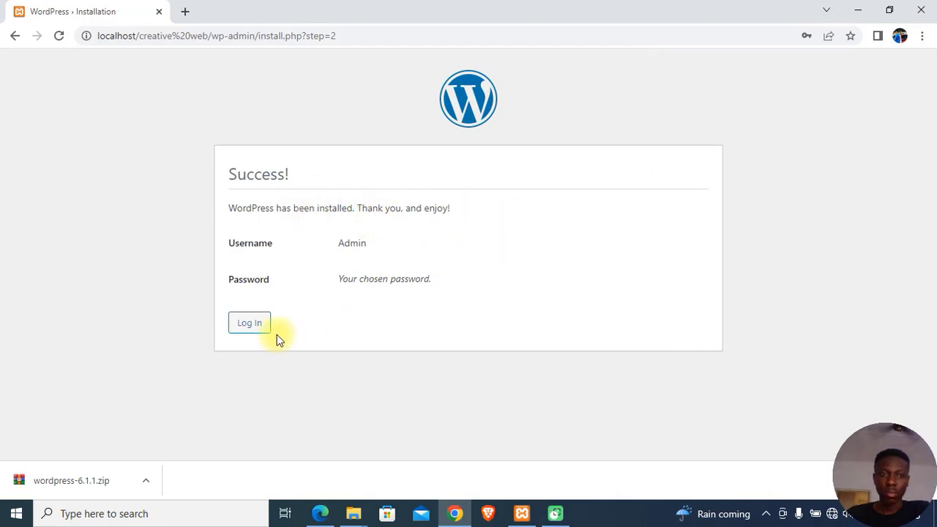
Step: Log in to WordPress as the admin after revealing and checking the password
click(248, 330)
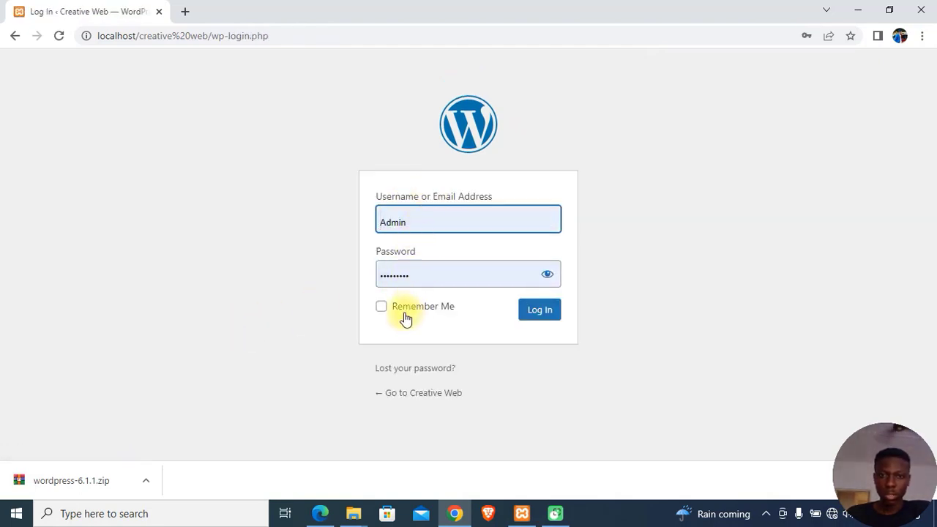
click(546, 276)
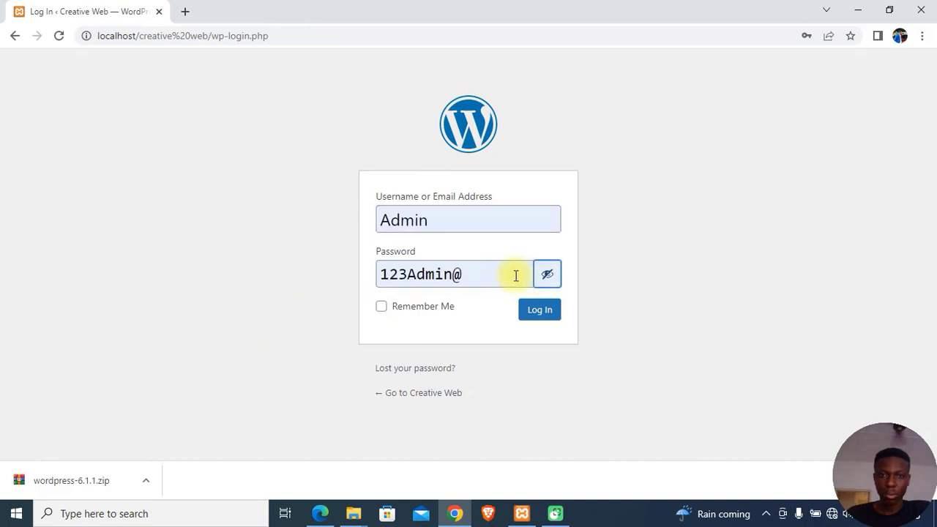
click(450, 219)
click(621, 174)
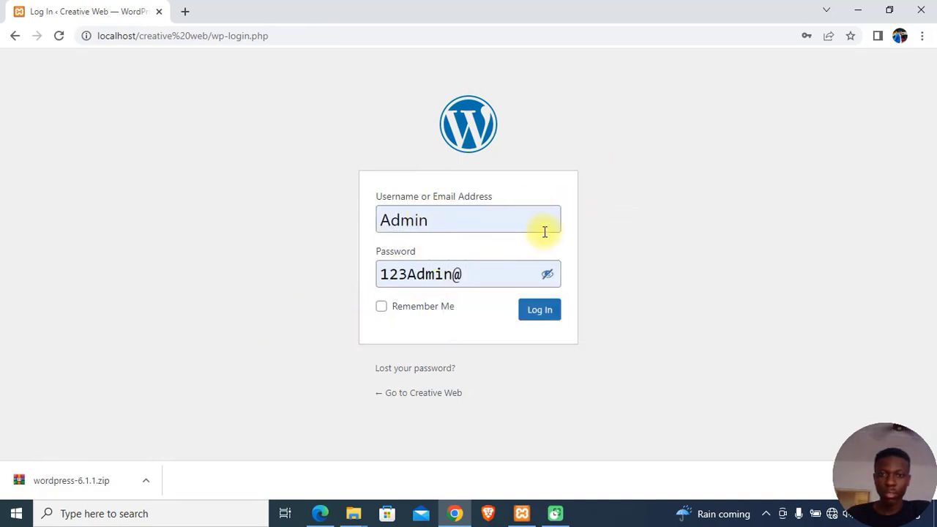
click(543, 321)
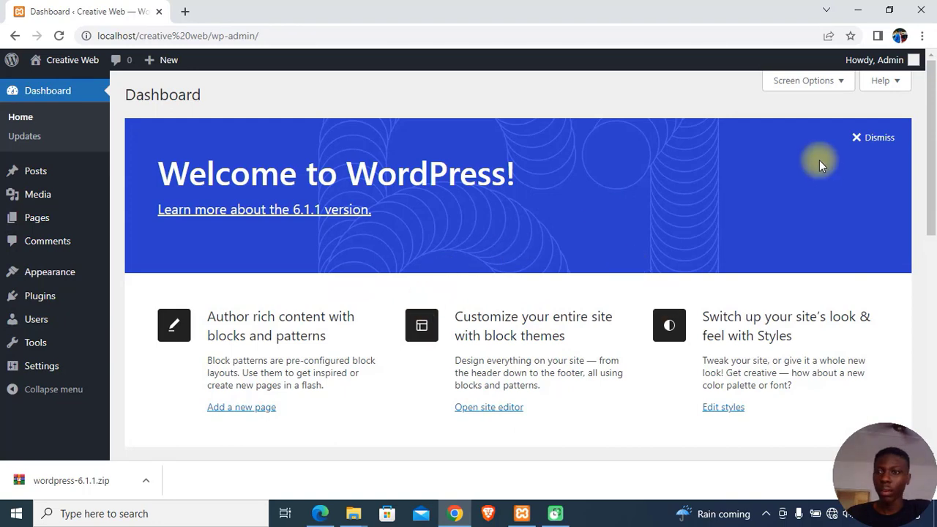
Step: Dismiss the Welcome to WordPress banner and open the Creative Web site in a new tab
click(875, 139)
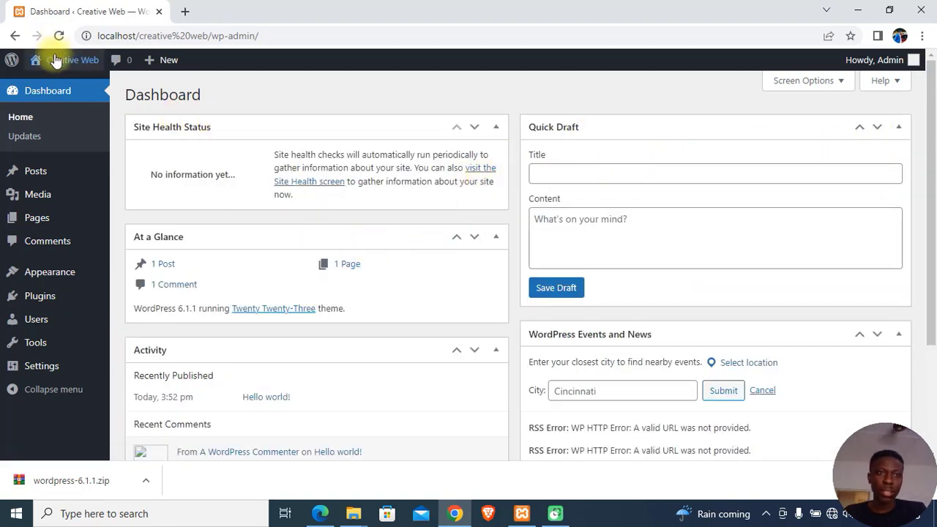
mouse_move(59, 52)
right_click(48, 91)
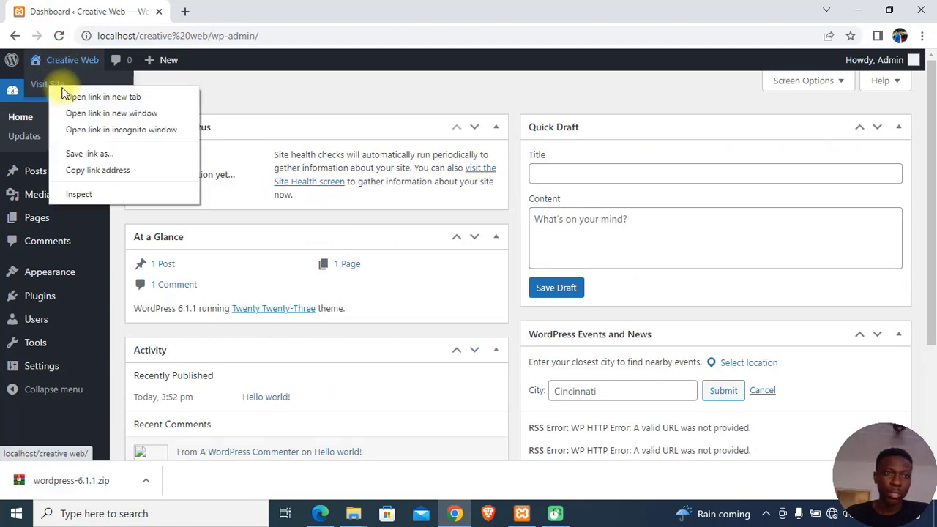
click(77, 96)
Step: Browse the Creative Web front page with its Hello world! post, then return to the Dashboard tab
click(201, 14)
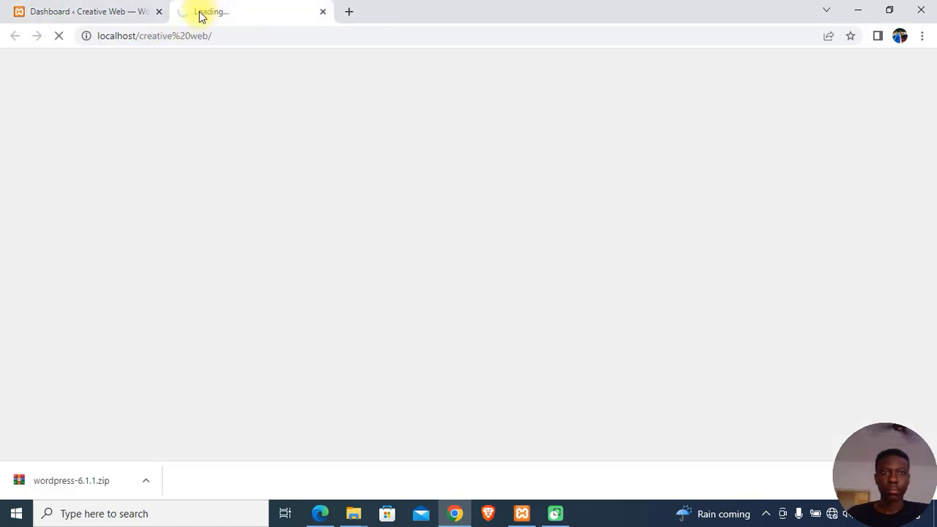
click(132, 13)
click(238, 11)
scroll(282, 188, down, 4)
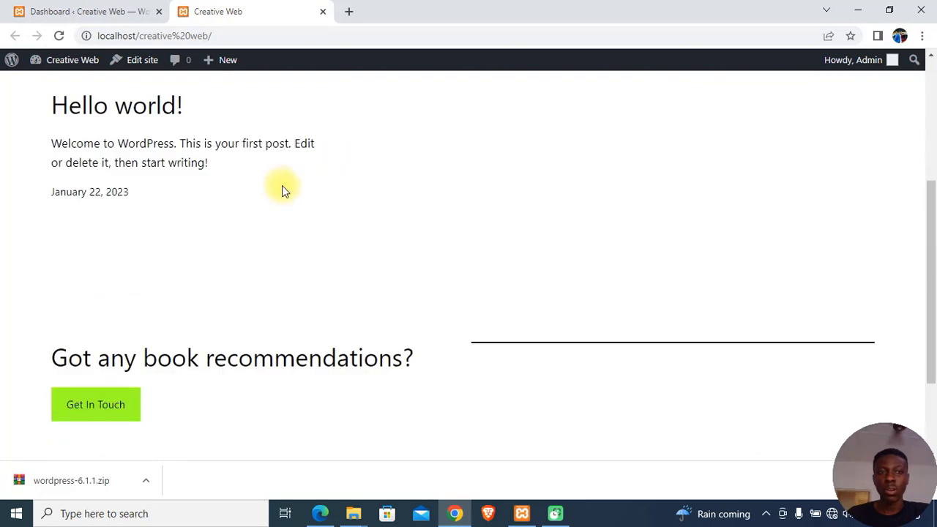
scroll(282, 188, up, 4)
scroll(342, 222, down, 5)
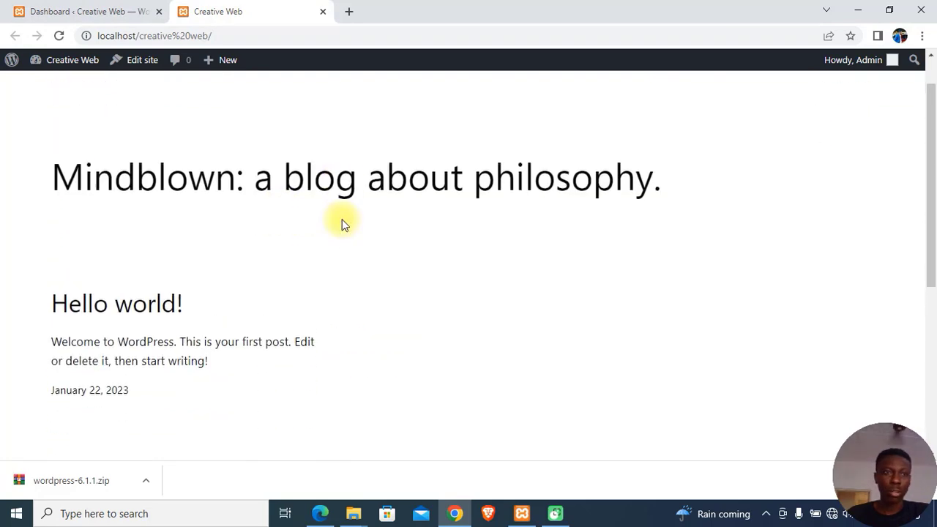
scroll(469, 296, up, 6)
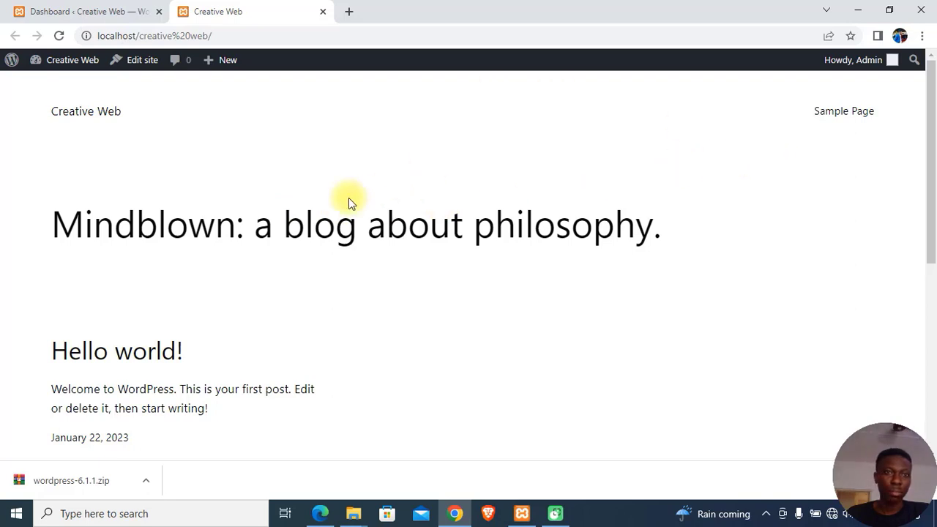
click(123, 12)
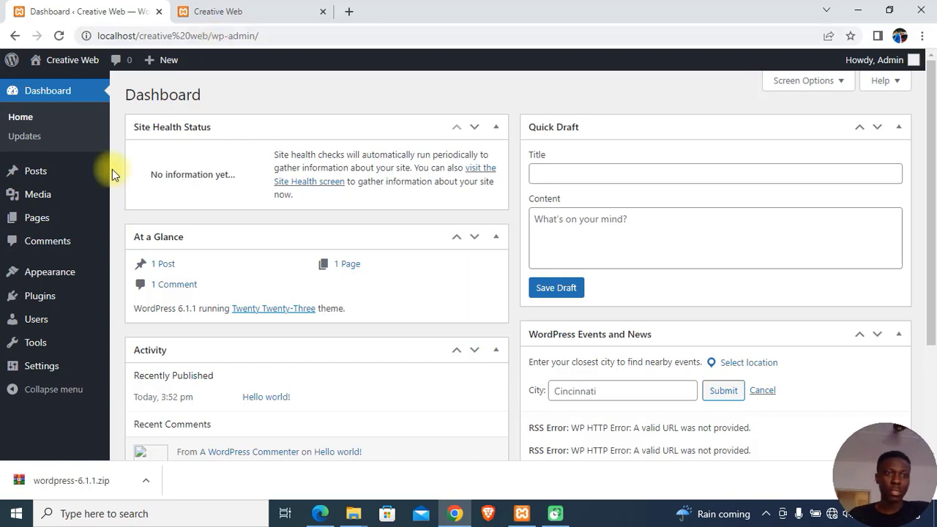
mouse_move(72, 81)
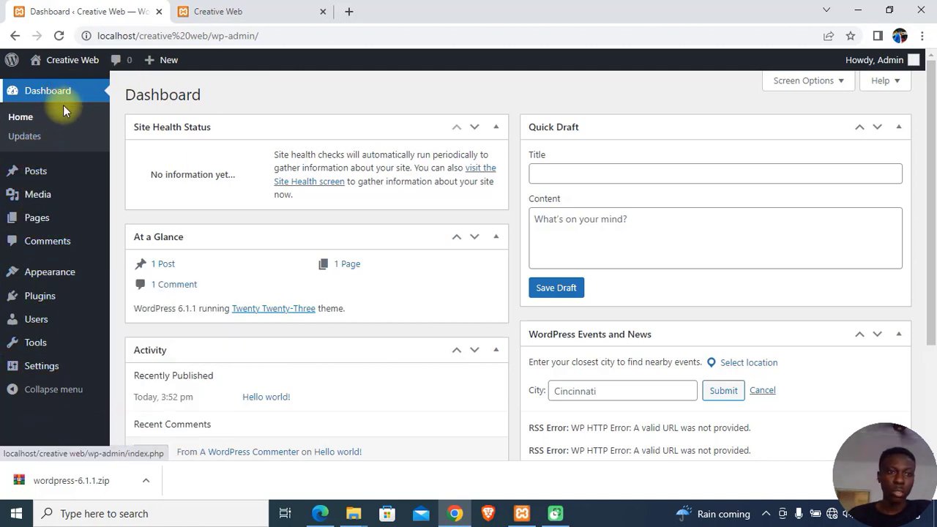
mouse_move(33, 181)
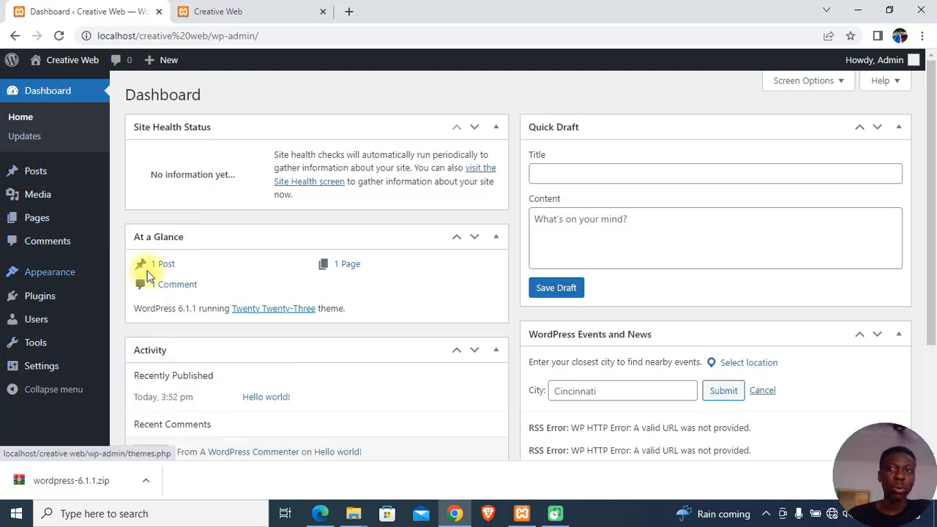